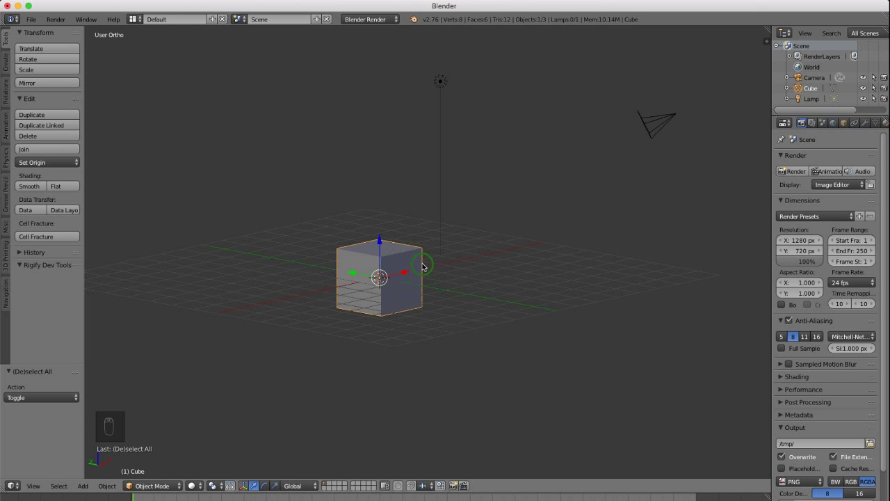
Delete the default cube and snap the 3D cursor to the world center
key(Delete)
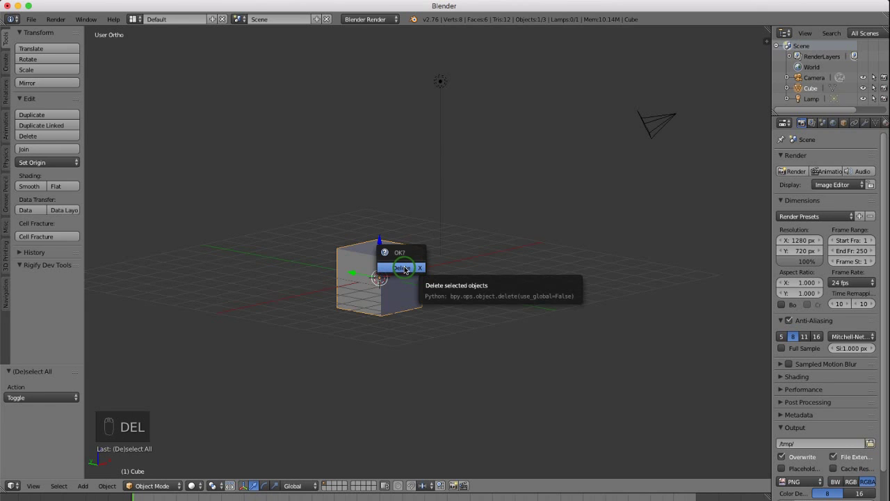
click(405, 270)
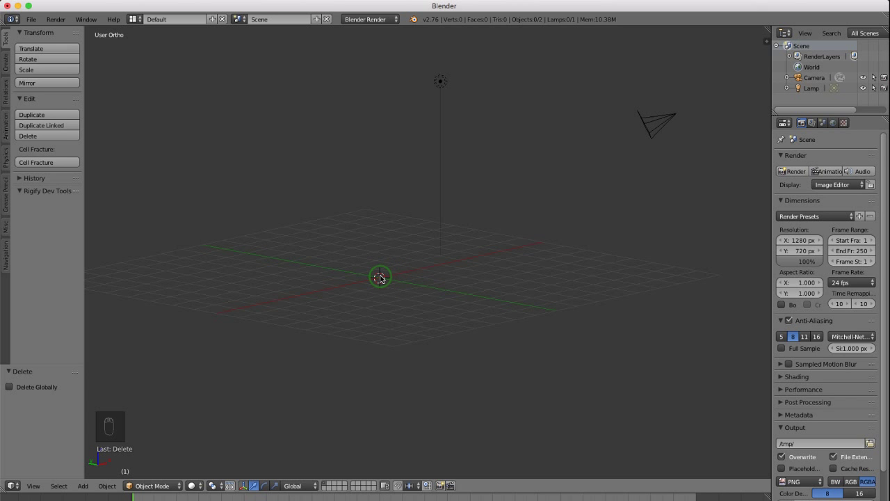
key(shift+s)
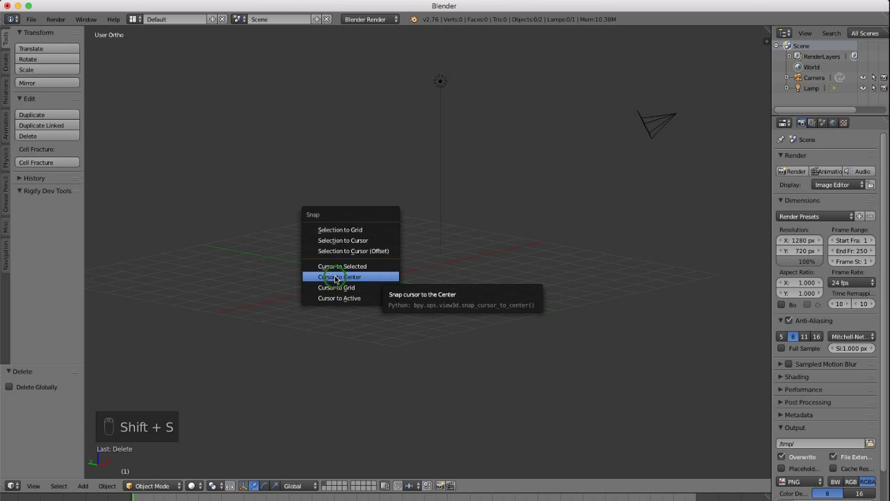
click(359, 277)
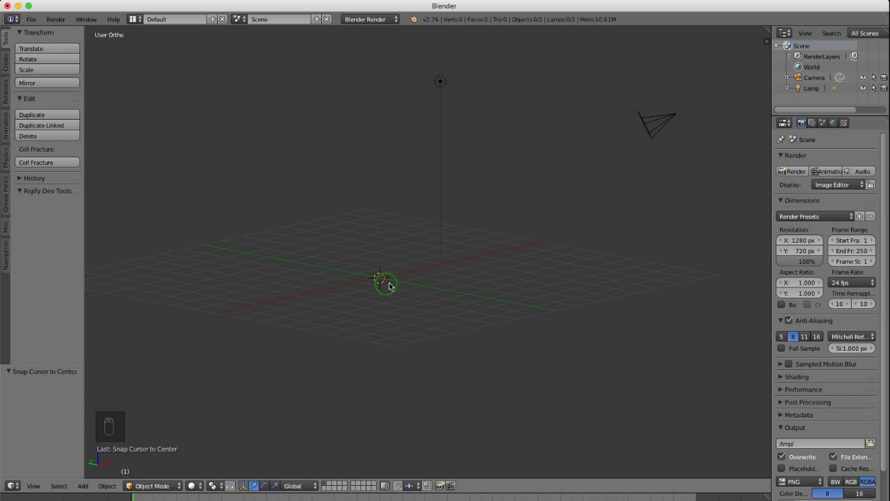
mouse_move(413, 276)
middle_down()
mouse_move(394, 306)
mouse_move(408, 287)
middle_up()
middle_drag(408, 243, 408, 255)
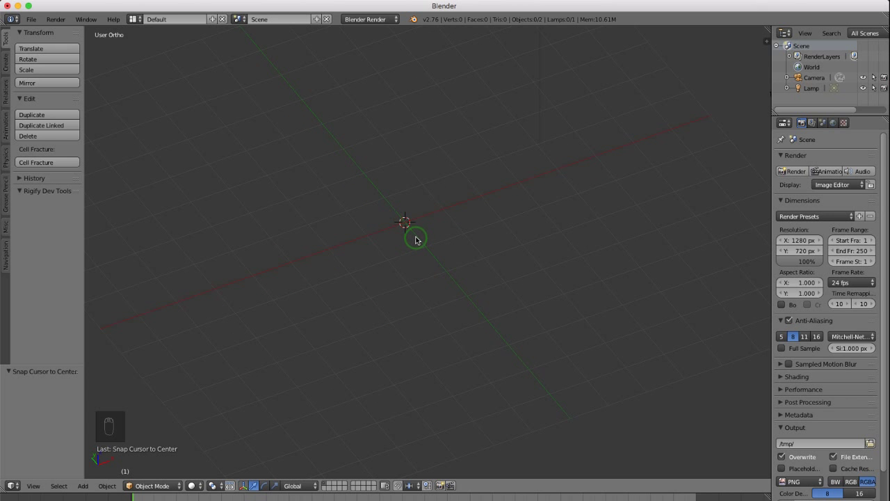
key(shift+a)
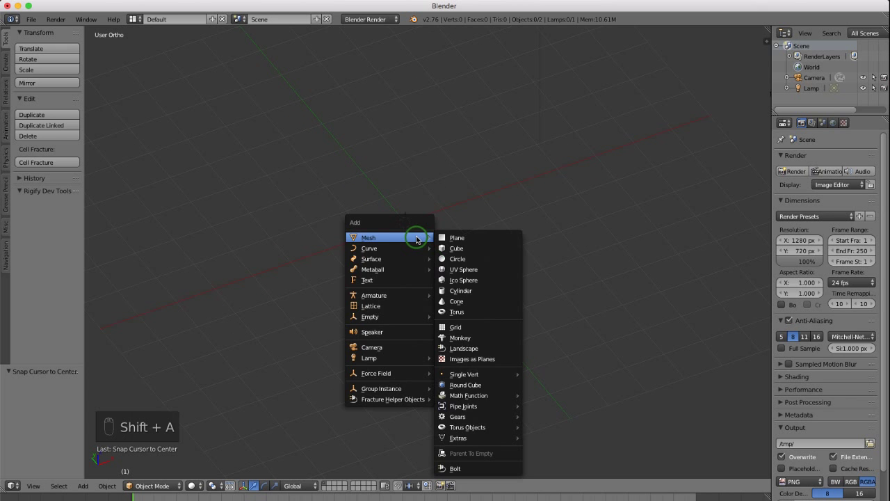
Add a new cube mesh at the world origin and put it into Edit Mode
click(471, 248)
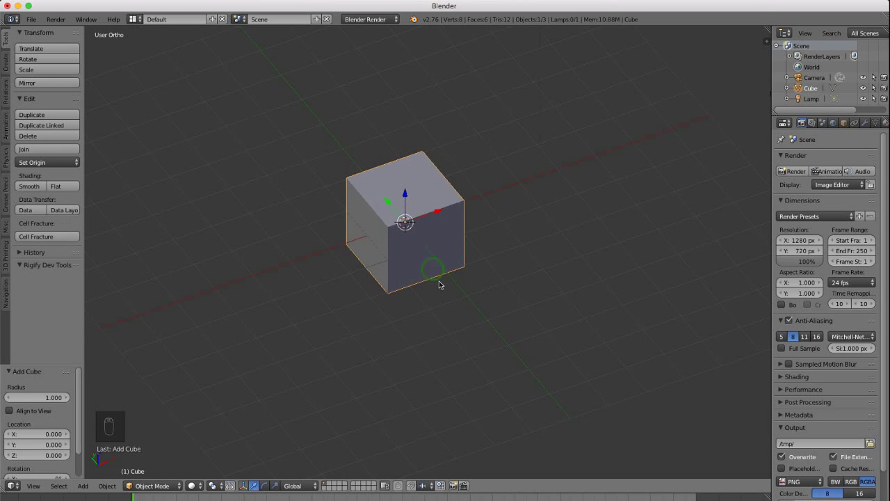
middle_drag(453, 312, 453, 273)
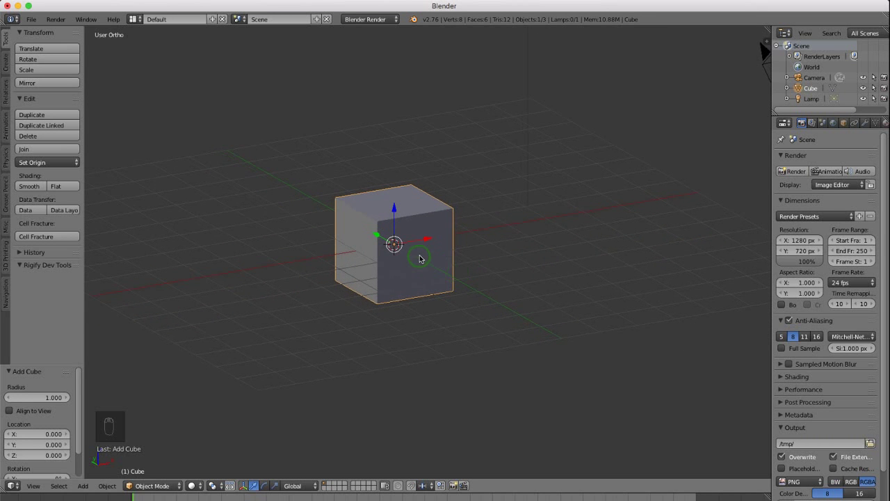
key(Tab)
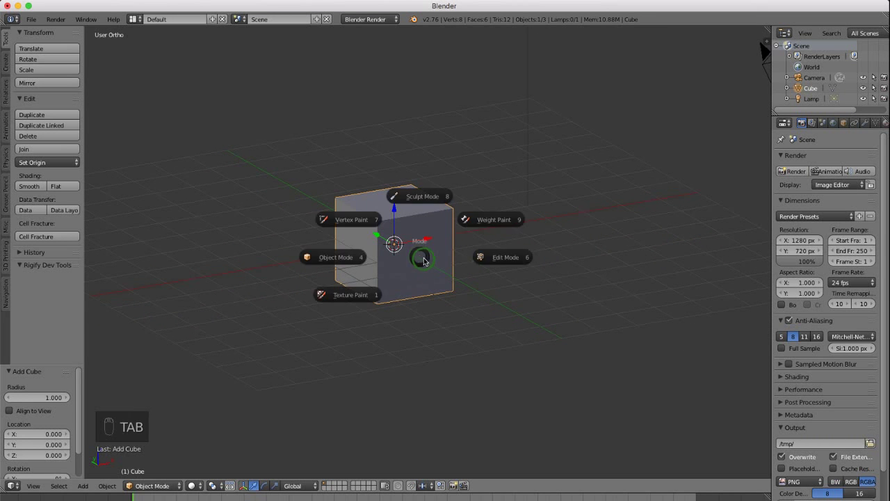
click(507, 259)
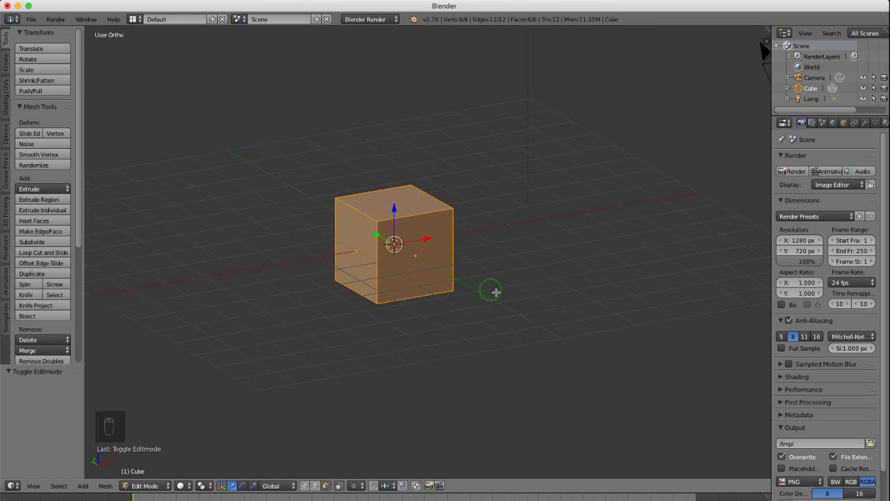
Stretch the cube 2.825 along Y and flatten it to 0.120 along Z
key(s)
key(y)
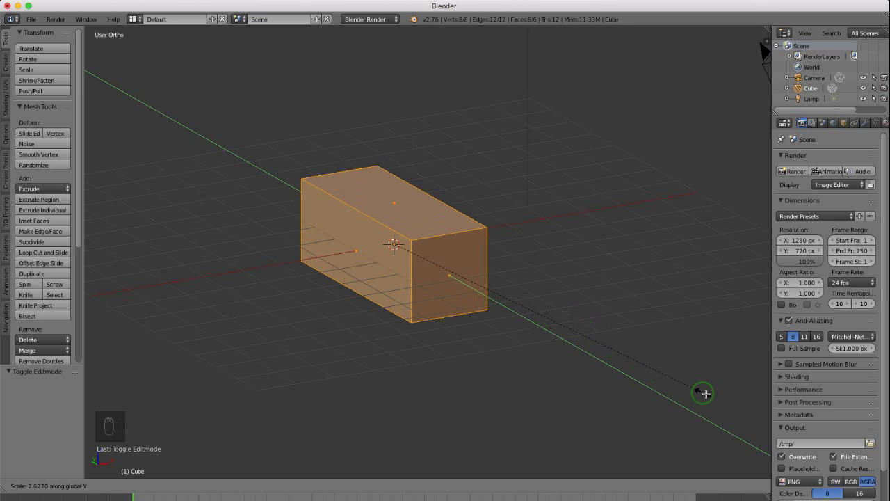
click(725, 406)
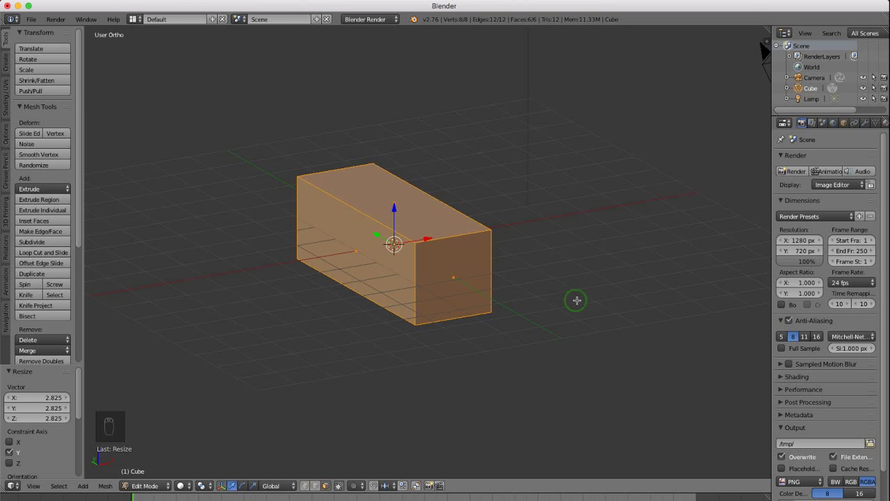
key(s)
key(z)
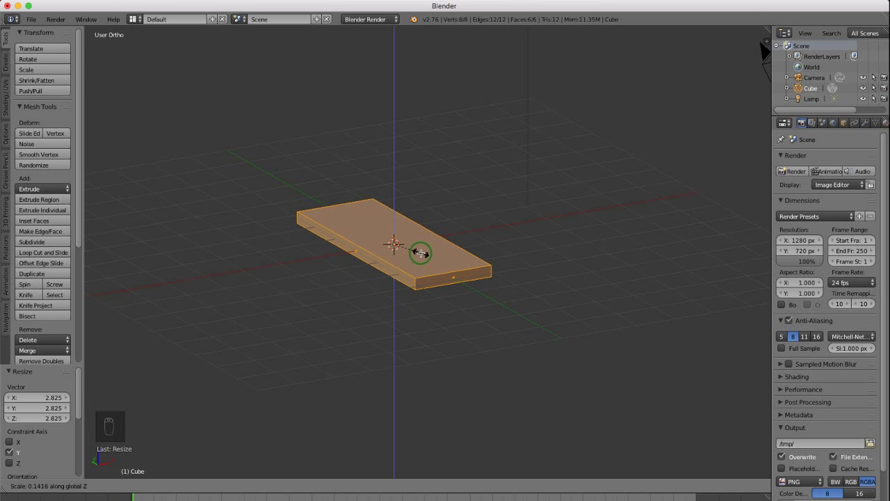
click(416, 252)
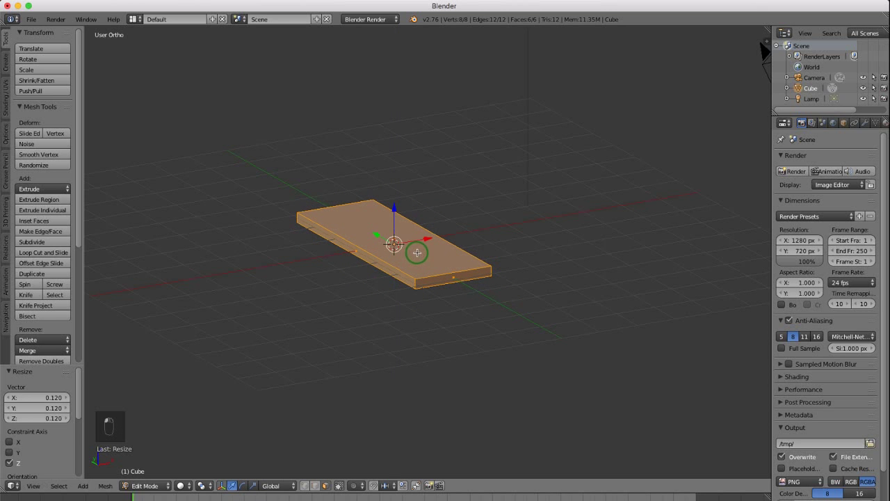
middle_drag(557, 257, 461, 278)
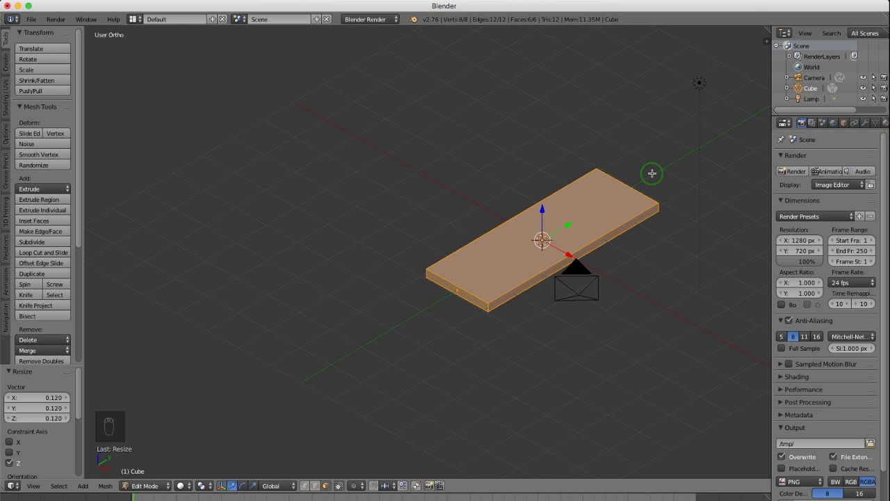
Add four lengthwise loop cuts to the slab, left centred
key(ctrl+r)
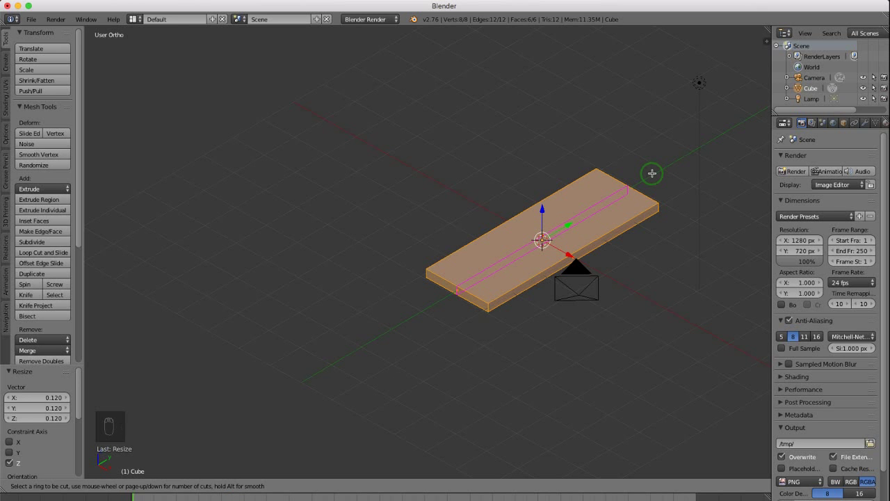
scroll(652, 174, up, 1)
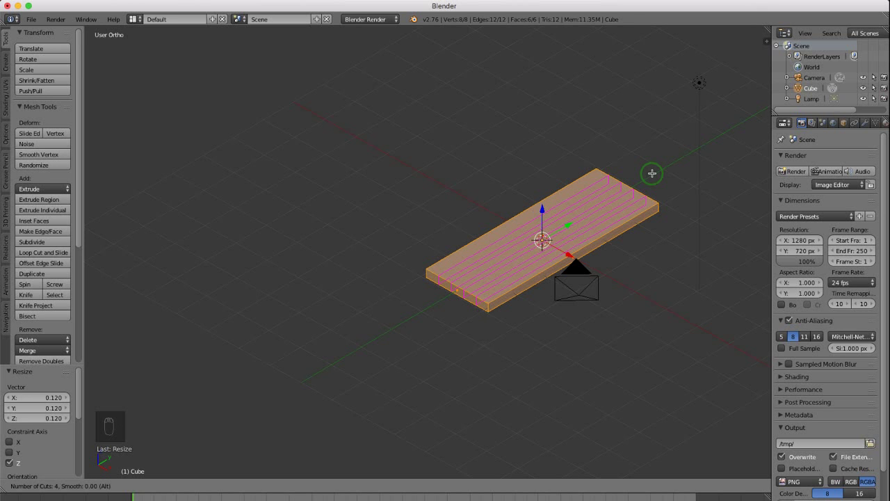
click(652, 173)
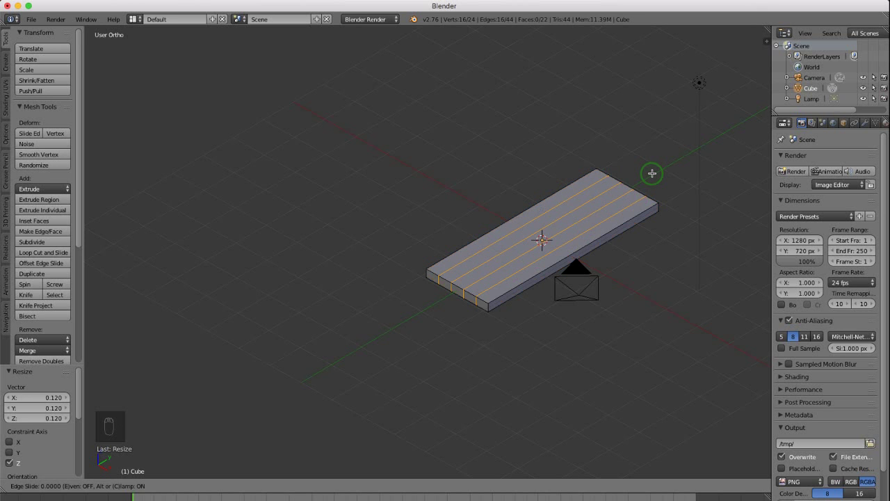
right_click(652, 173)
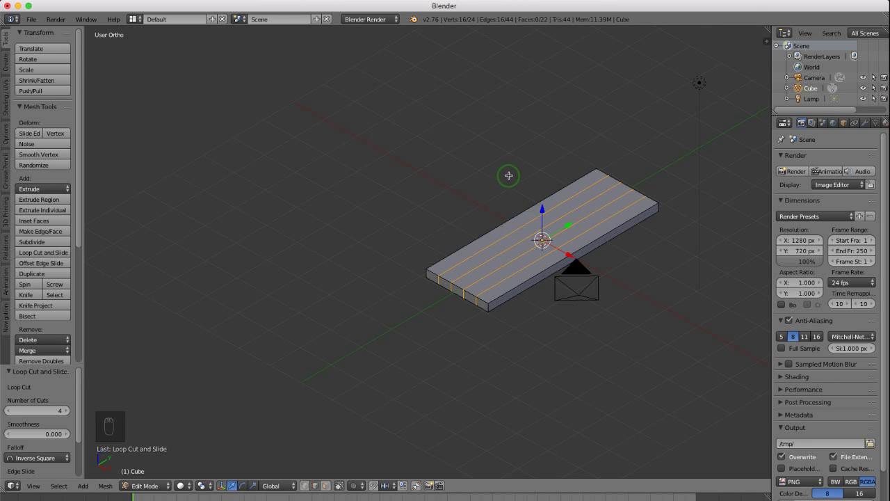
Add two crosswise loop cuts to the slab, left centred
key(ctrl+r)
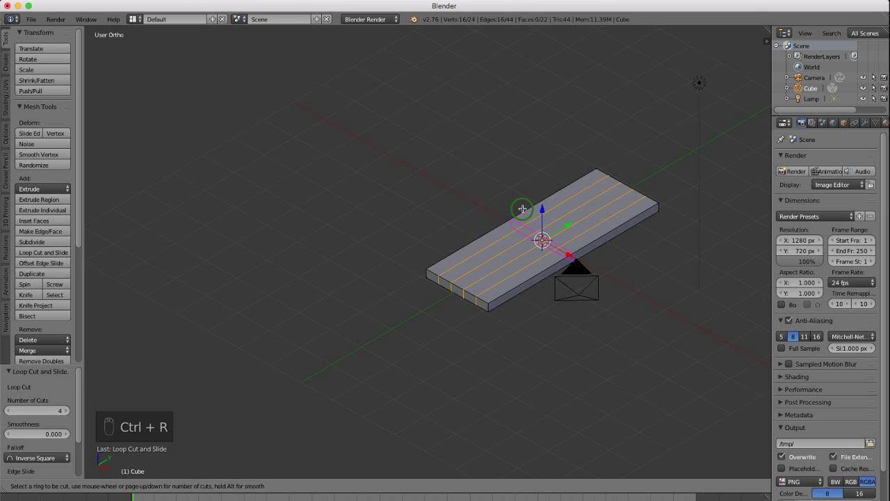
scroll(522, 208, up, 1)
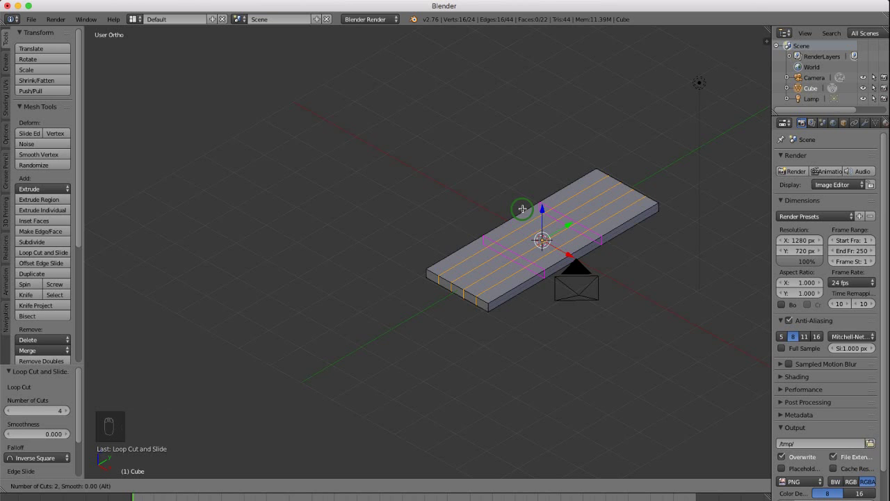
click(522, 208)
right_click(522, 208)
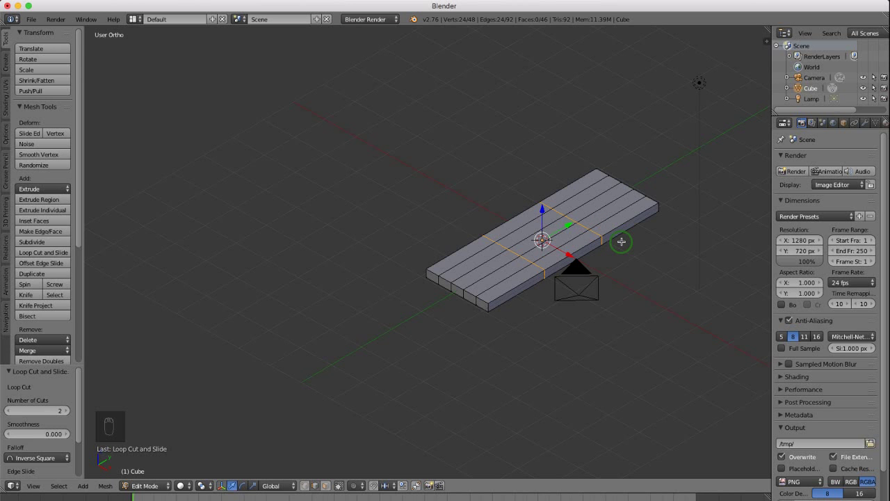
Scale the two crosswise edge loops 2.719 apart along Y toward the slab's ends
key(s)
key(y)
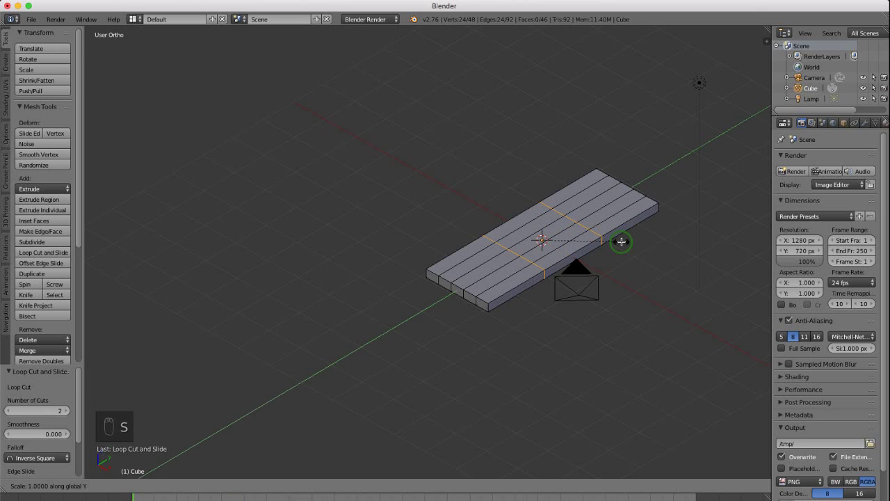
mouse_move(708, 285)
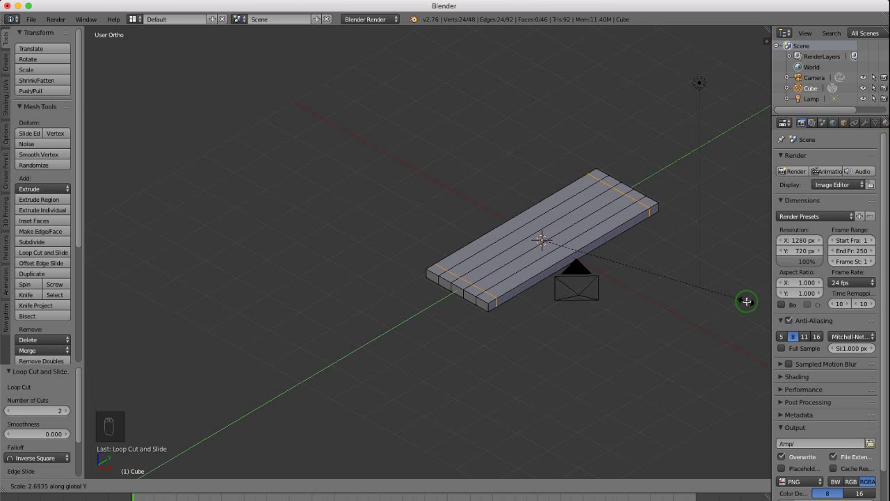
click(748, 301)
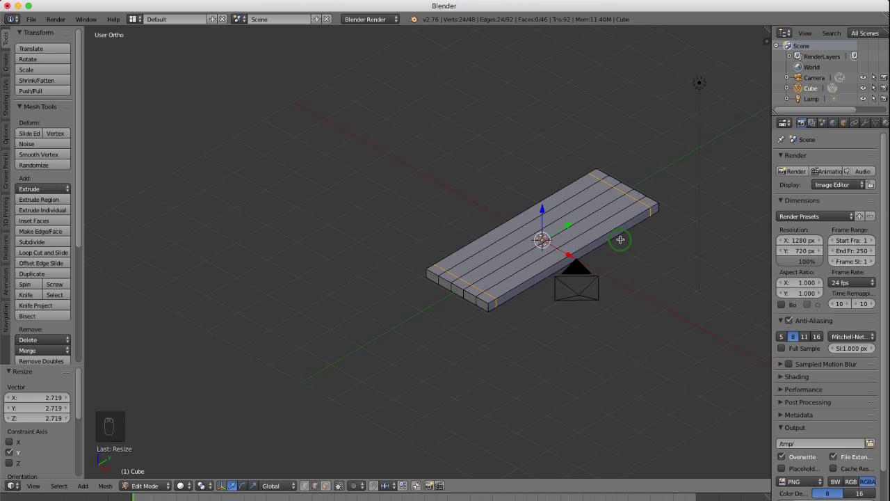
key(ctrl+Tab)
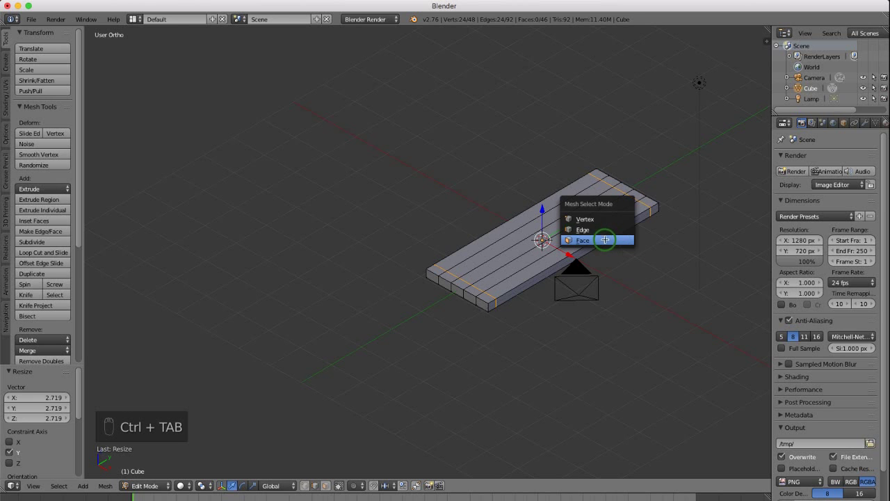
Select two lengthwise top face strips and rotate them -8.019° around Z
click(605, 239)
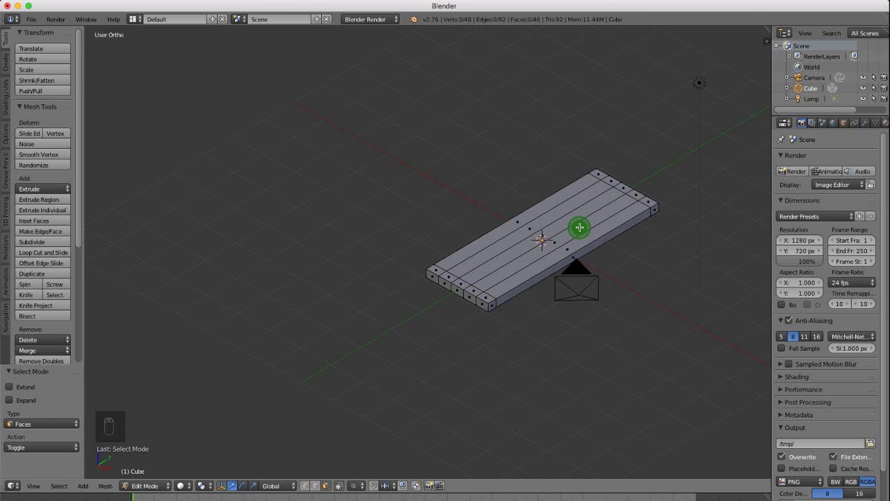
right_click(579, 227)
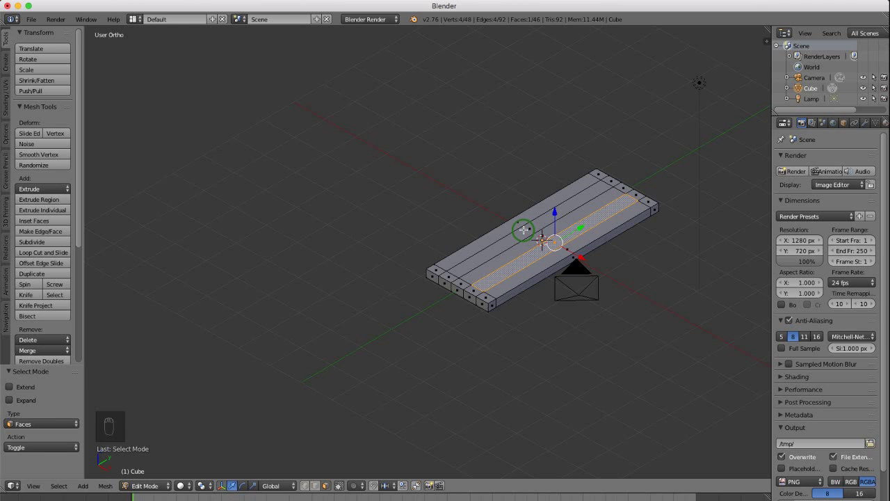
shift+right_click(523, 229)
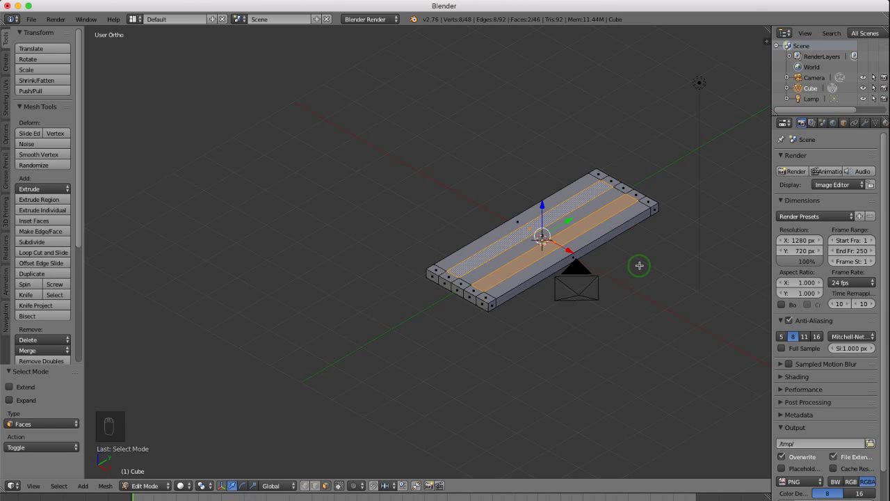
key(r)
key(z)
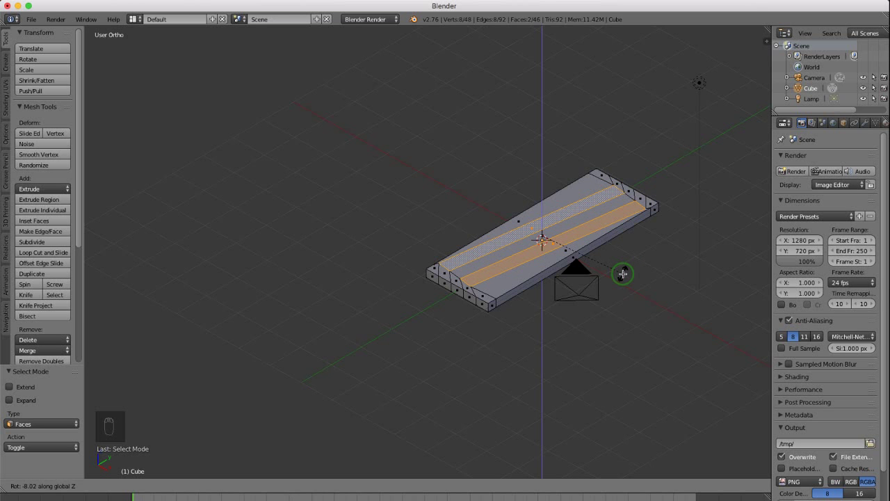
click(623, 273)
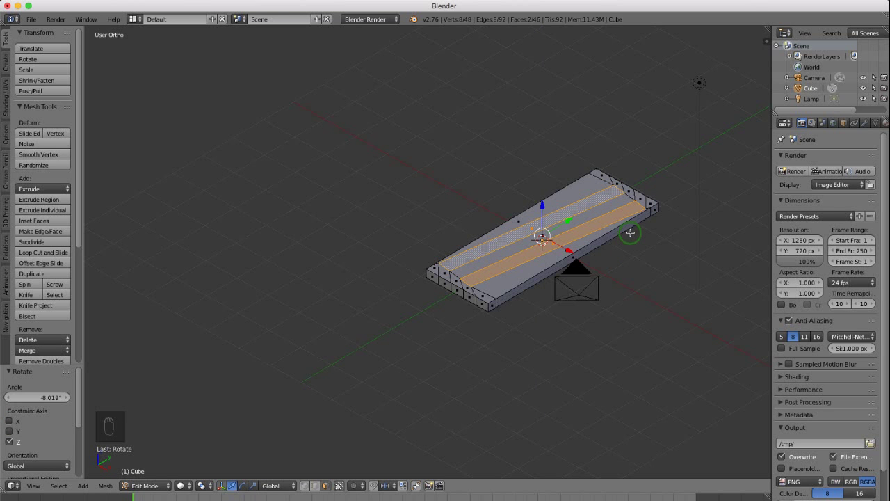
key(e)
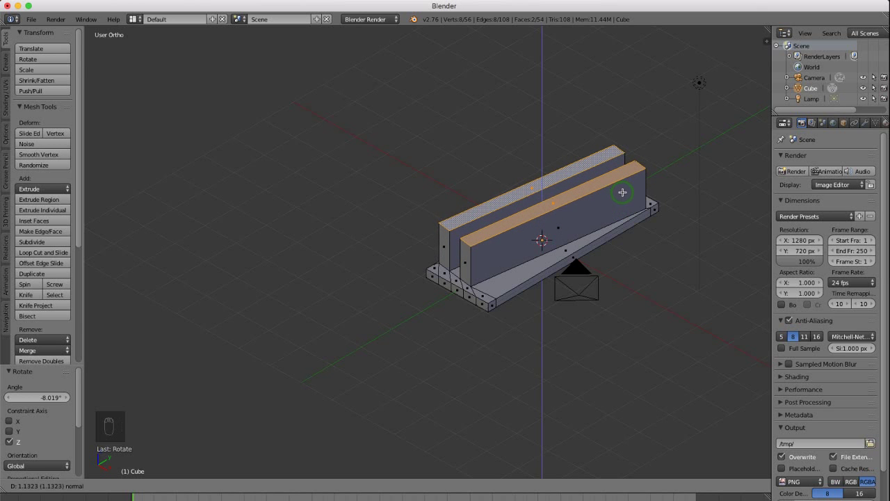
Extrude the fins 1.251 upward and bevel their top edges by 0.031
click(621, 189)
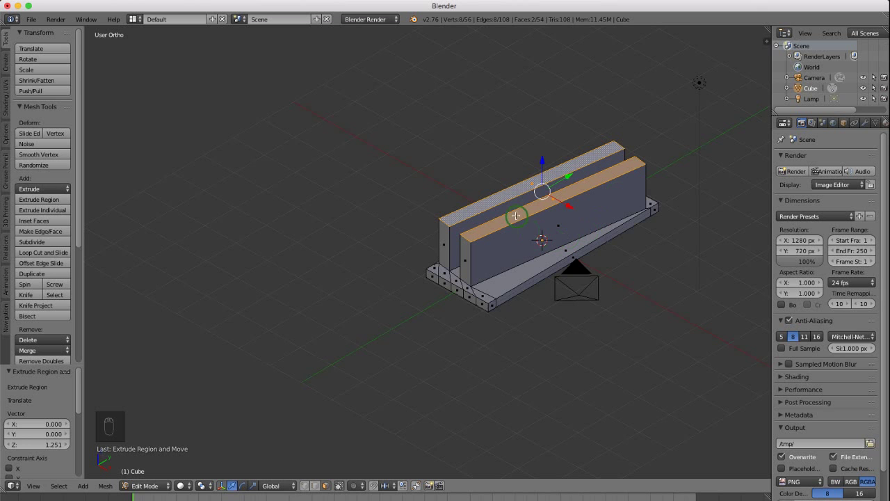
scroll(495, 211, up, 2)
scroll(495, 211, up, 1)
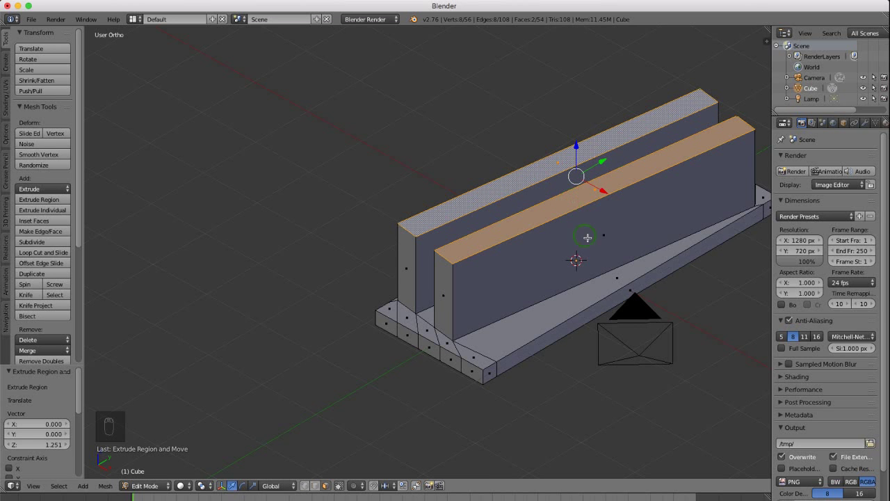
key(ctrl+b)
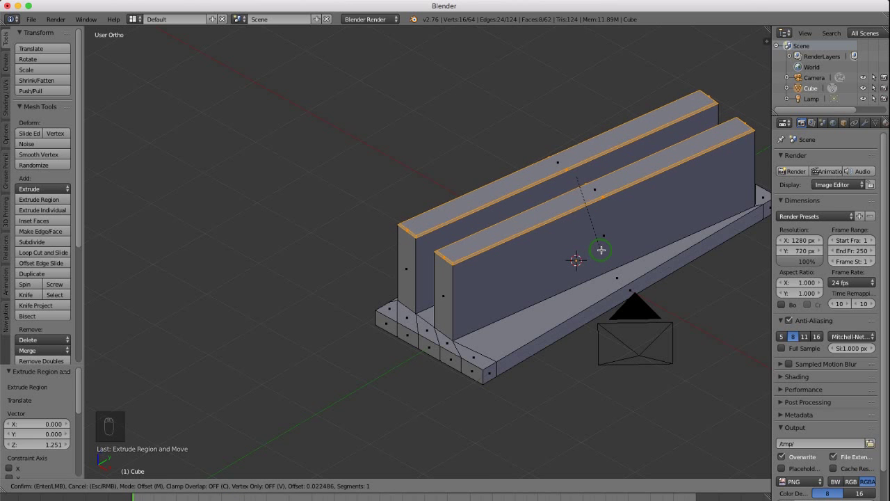
click(601, 251)
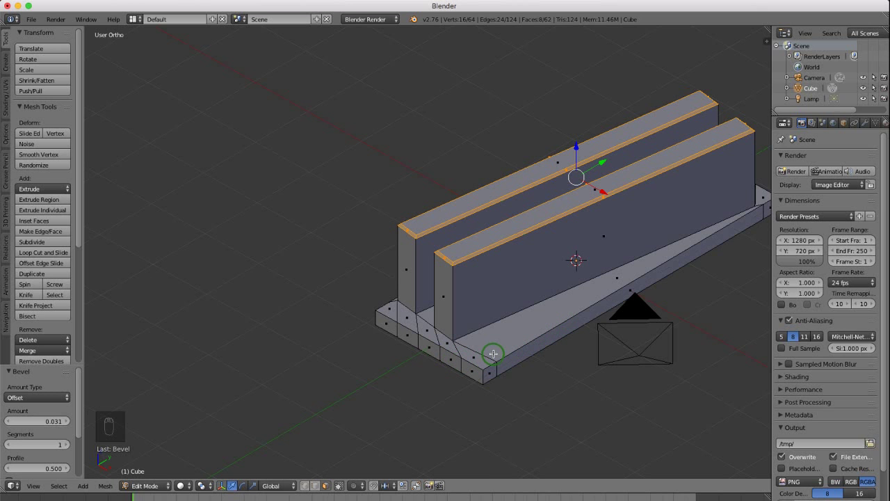
In edge select mode, select the base's outer edges along one side and corner
key(ctrl+Tab)
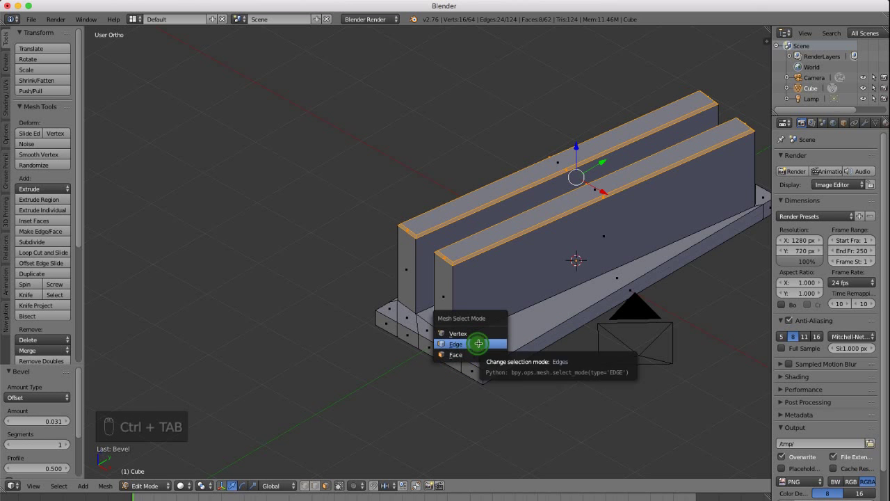
click(478, 343)
right_click(473, 363)
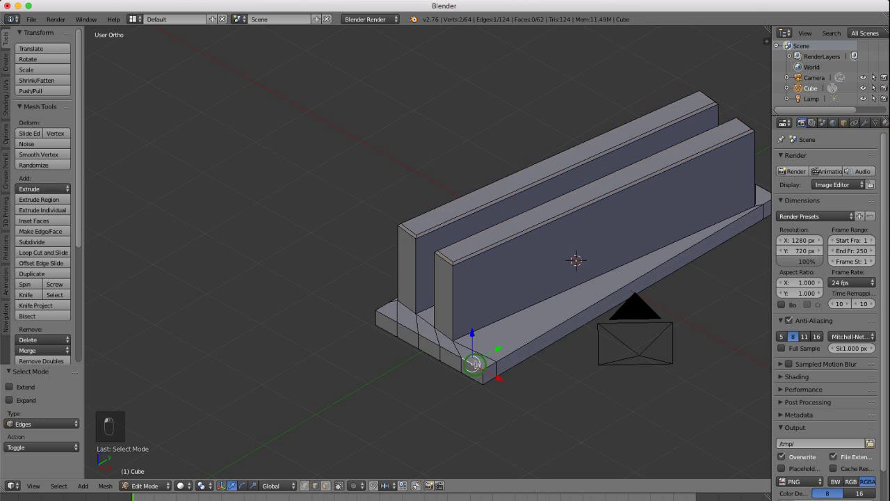
shift+right_click(449, 350)
shift+right_click(414, 331)
shift+right_click(395, 318)
shift+right_click(385, 310)
shift+right_click(384, 308)
shift+right_click(395, 299)
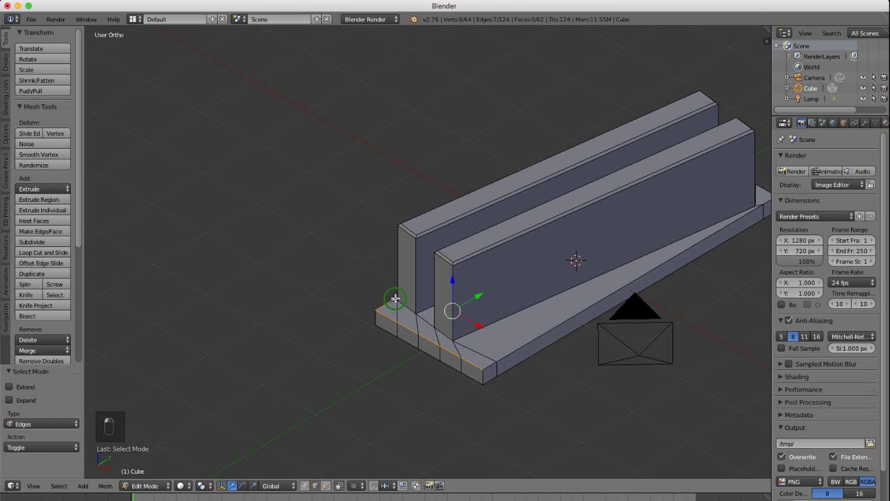
shift+right_click(490, 364)
shift+right_click(501, 353)
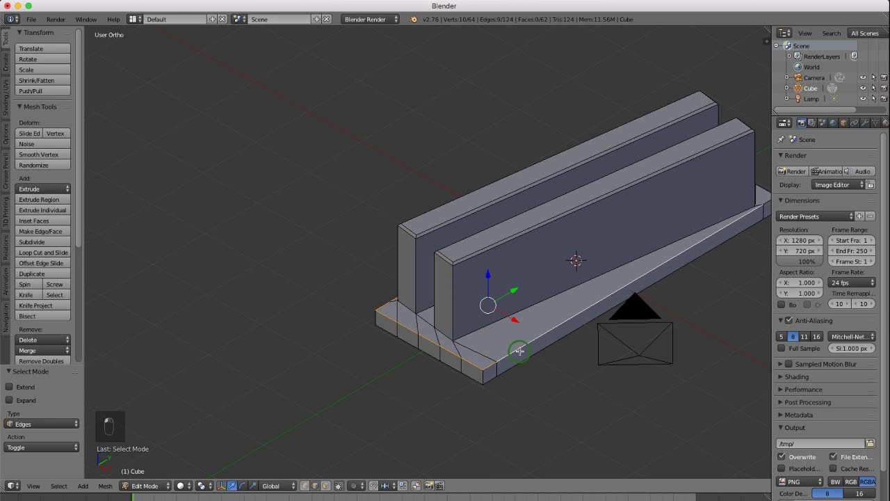
Add the front base edges and bevel all selected base edges by 0.027
middle_drag(644, 286, 499, 264)
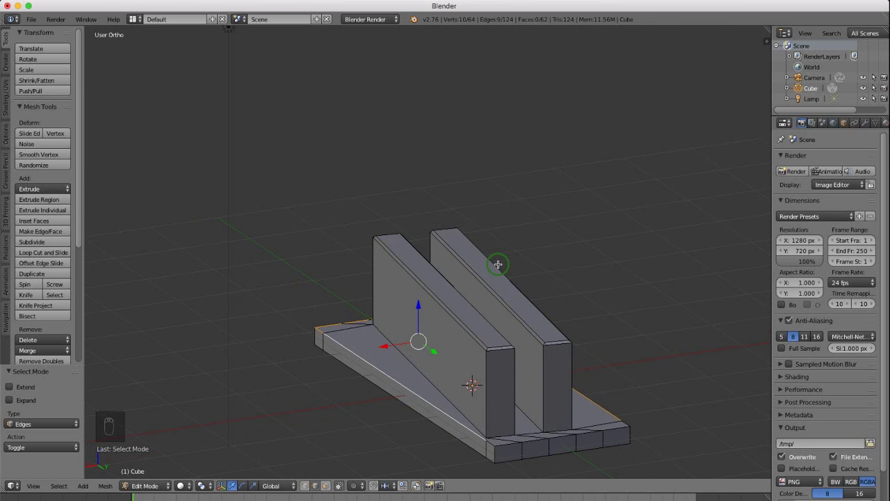
shift+right_click(500, 443)
shift+right_click(528, 444)
shift+right_click(551, 441)
shift+right_click(574, 437)
shift+right_click(590, 431)
shift+right_click(626, 423)
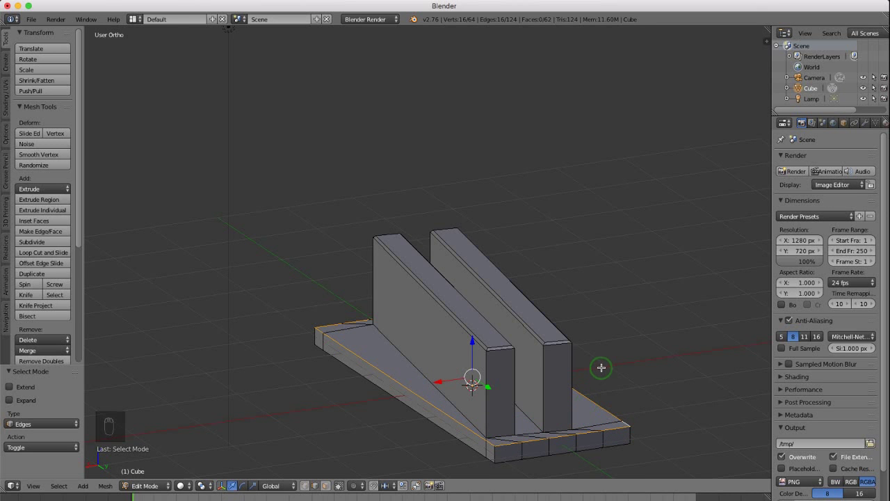
key(ctrl+b)
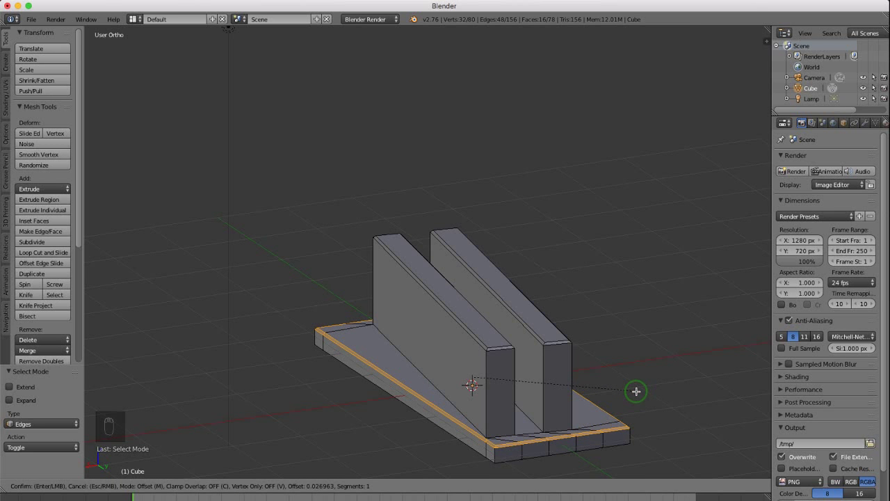
click(636, 391)
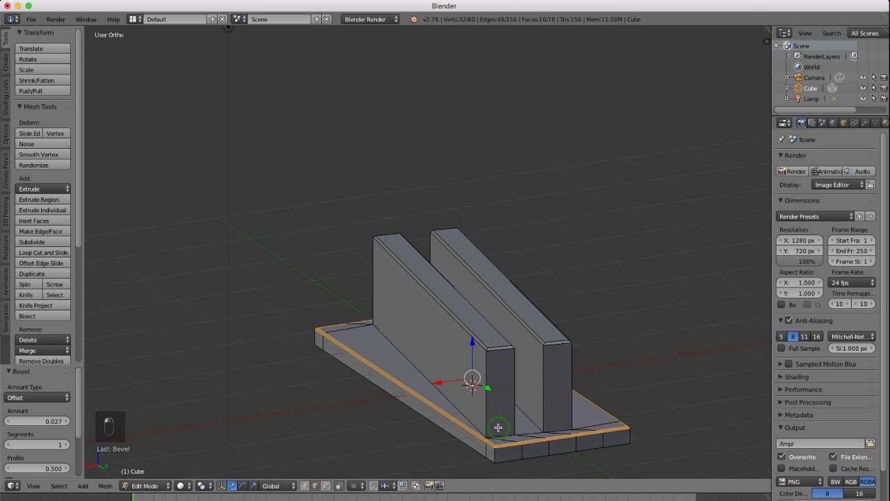
middle_drag(476, 436, 491, 362)
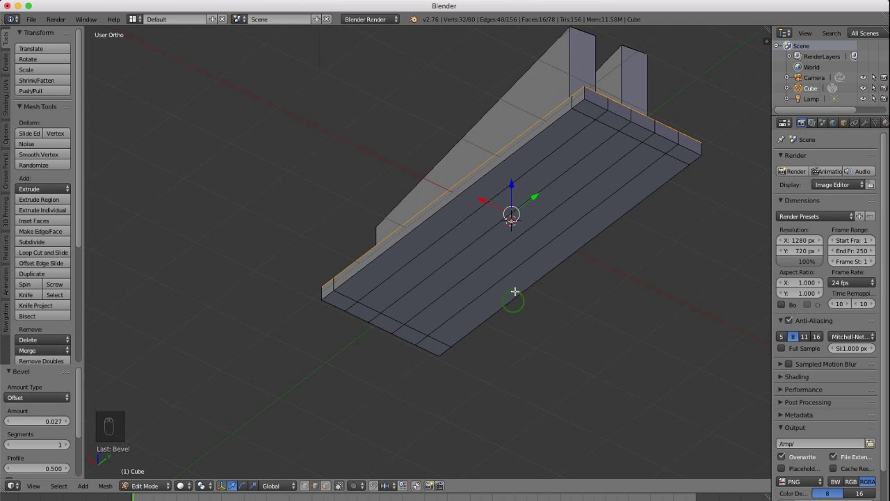
In face select mode, select the underside's long middle strip and trial its scaling
scroll(494, 239, up, 1)
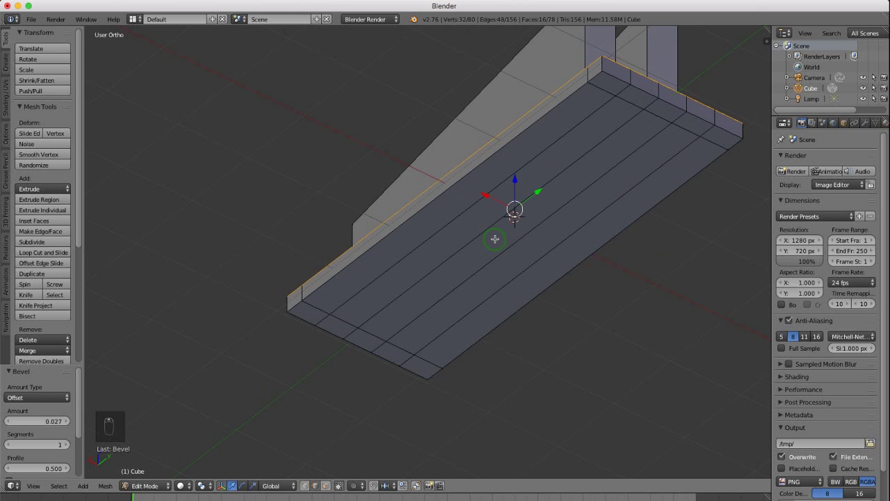
key(ctrl+Tab)
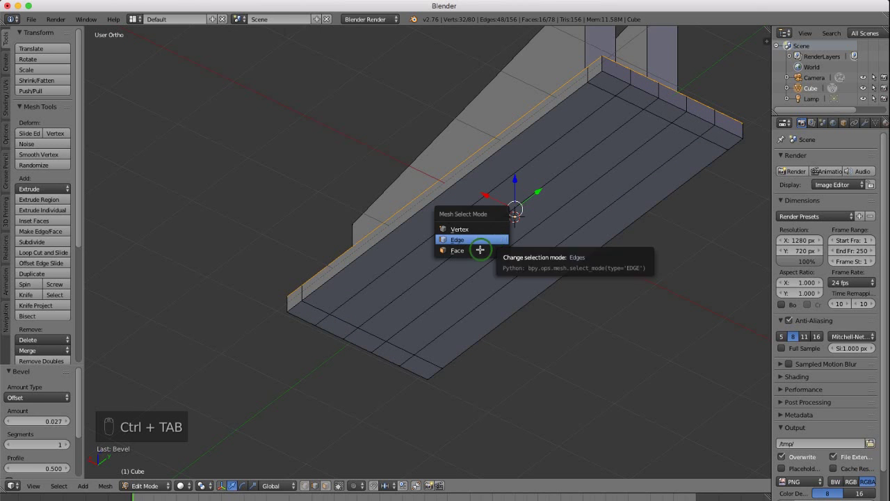
click(476, 250)
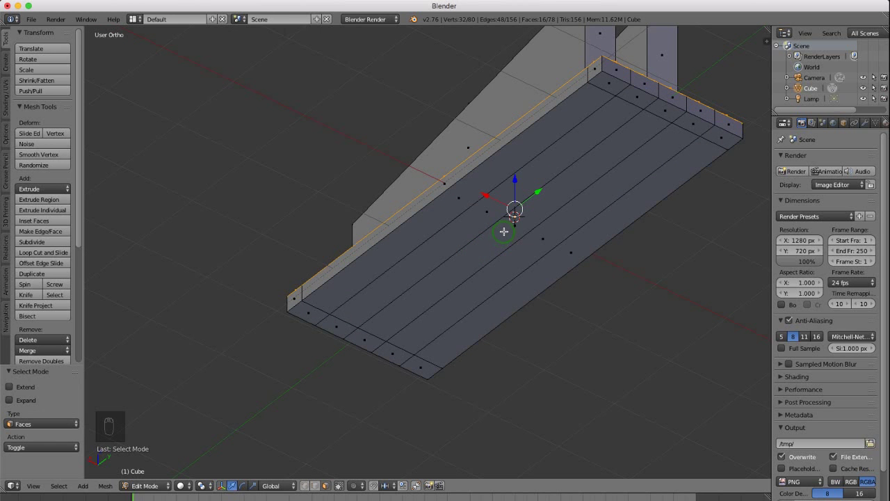
right_click(504, 232)
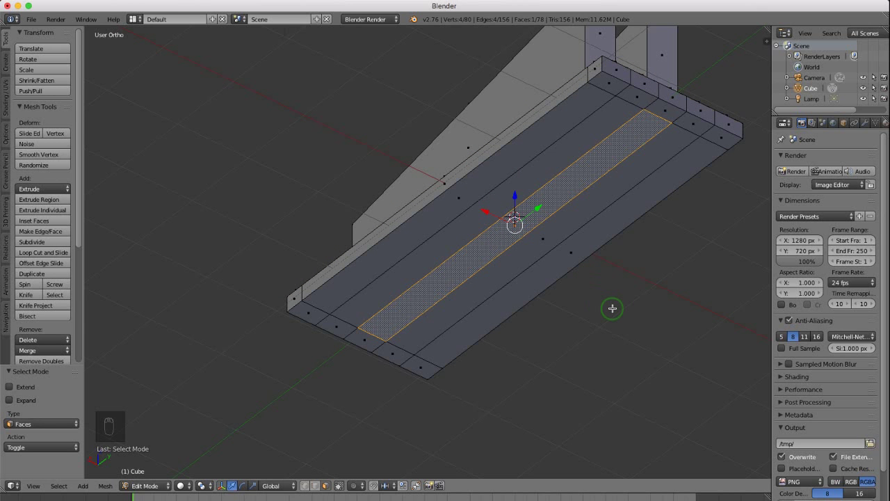
key(s)
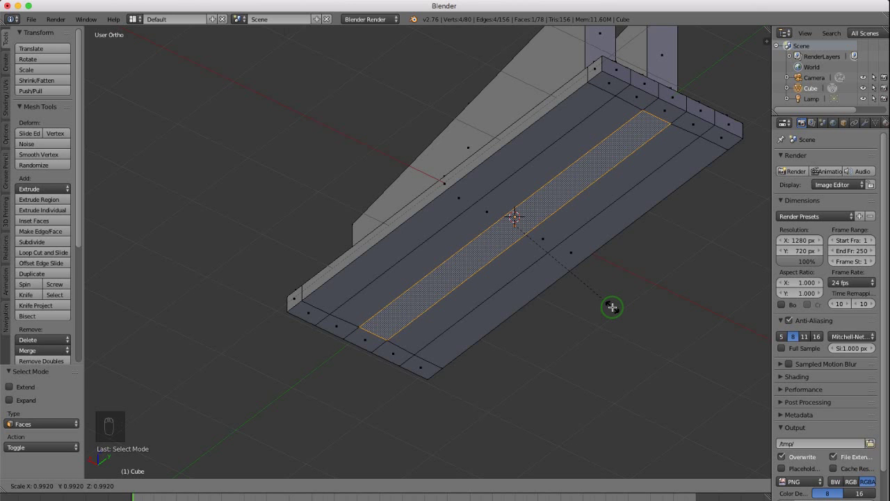
click(613, 307)
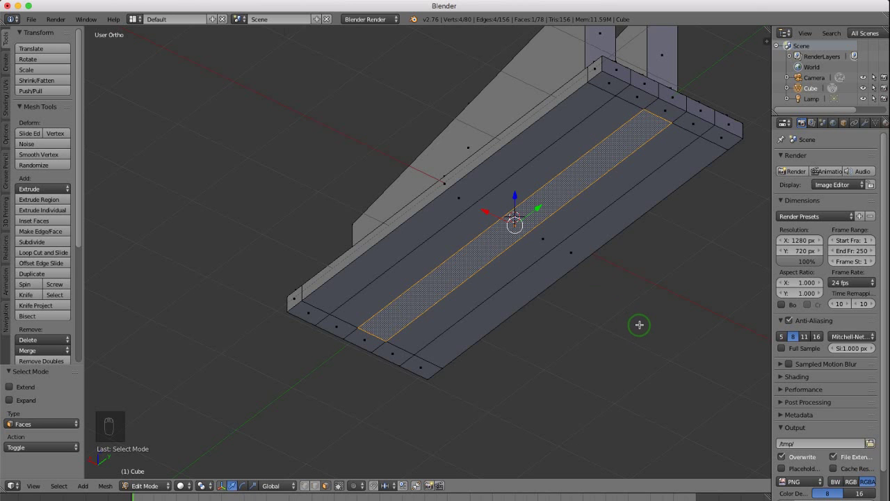
key(s)
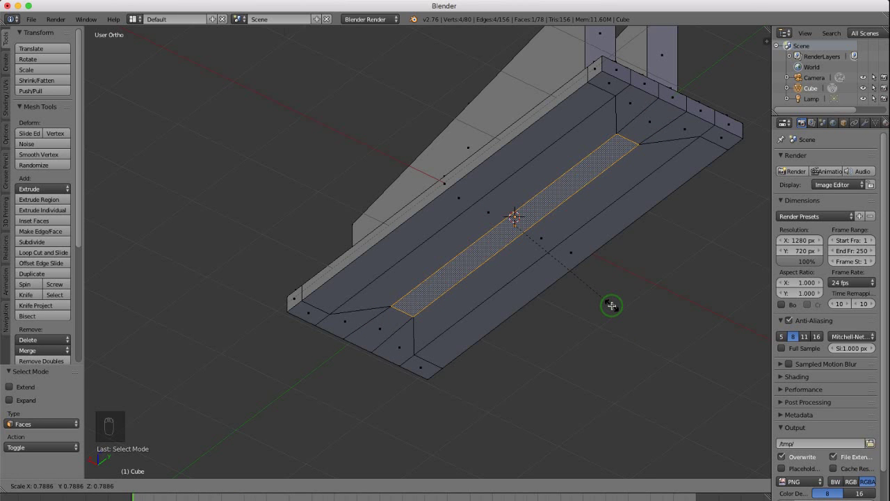
right_click(612, 305)
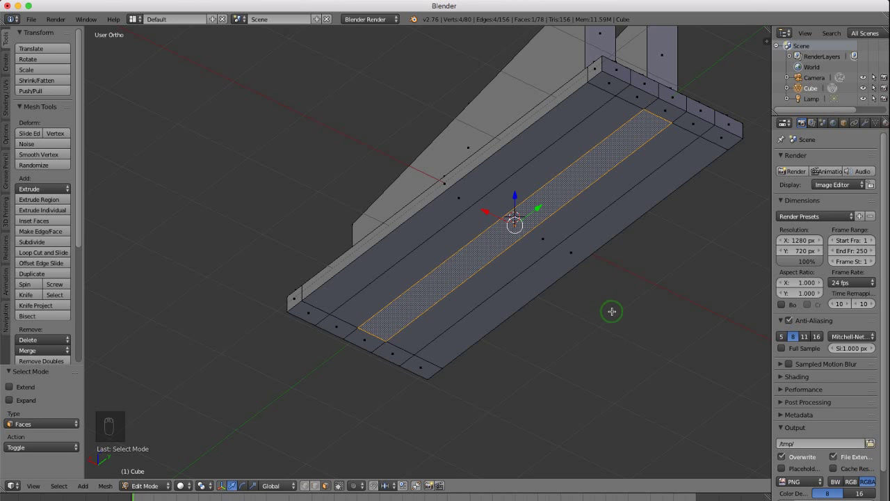
Extrude the strip in place, shrink it to 0.535, then widen it 1.667 along X
key(e)
right_click(616, 313)
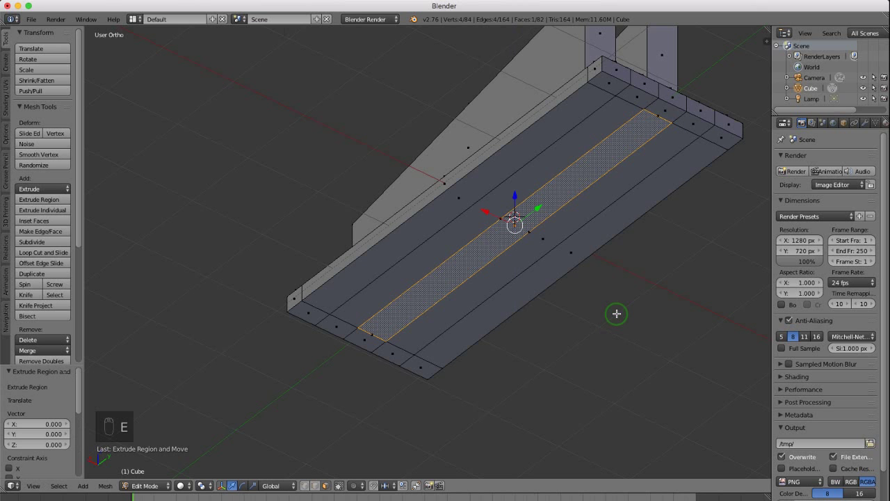
key(s)
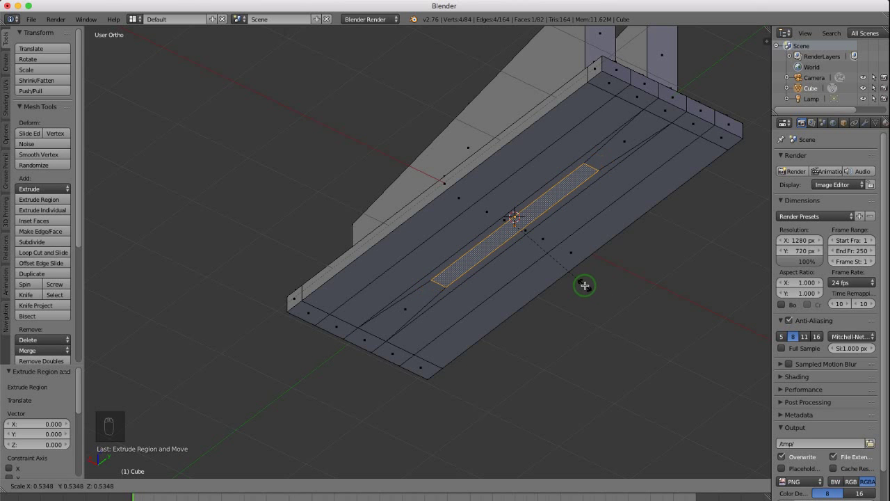
click(584, 285)
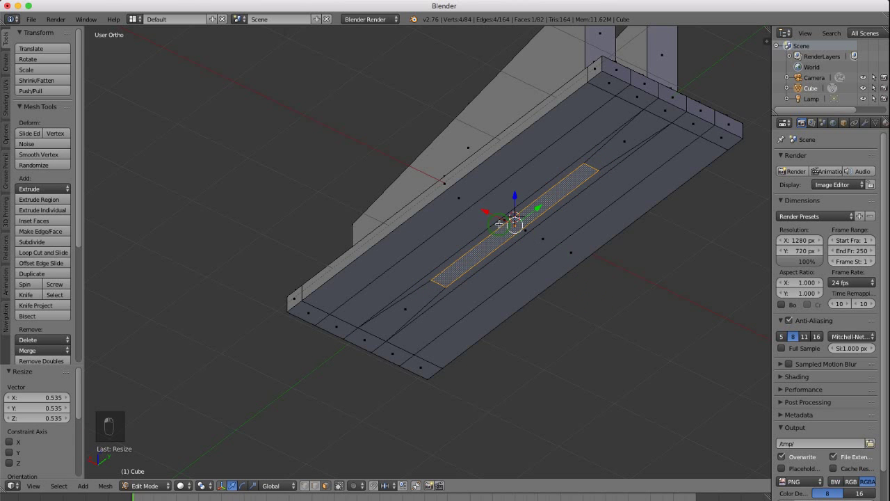
key(s)
key(x)
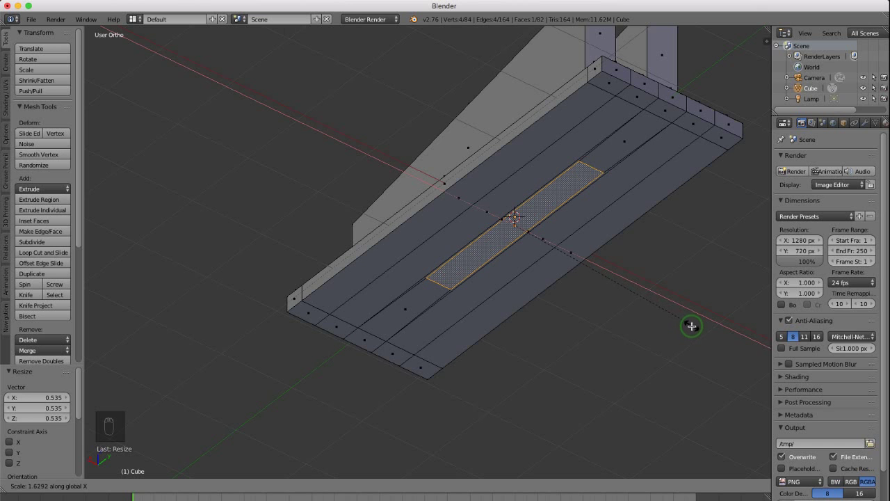
click(696, 328)
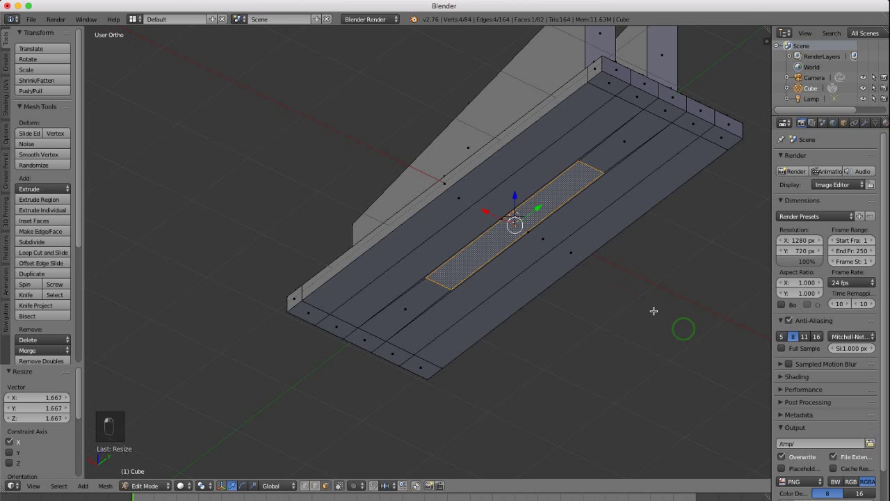
Extrude the face 1.311 downward into a tooth tapered to 0.504 at its tip
key(e)
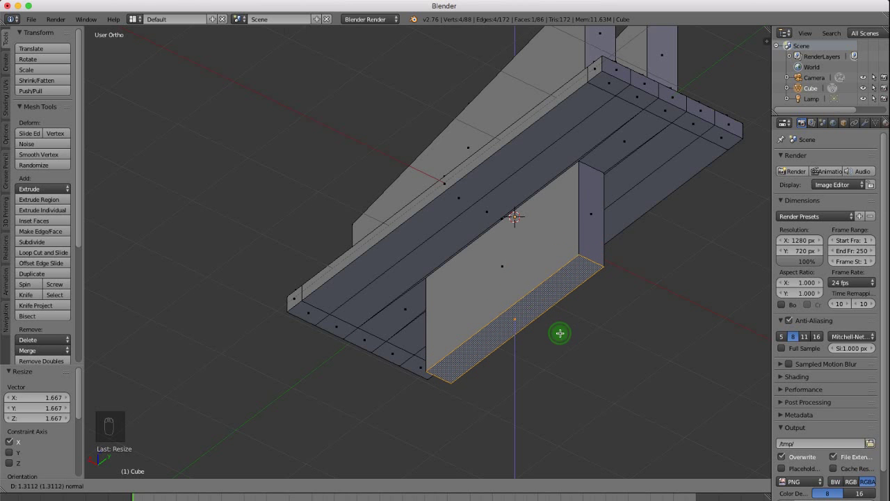
click(560, 332)
key(s)
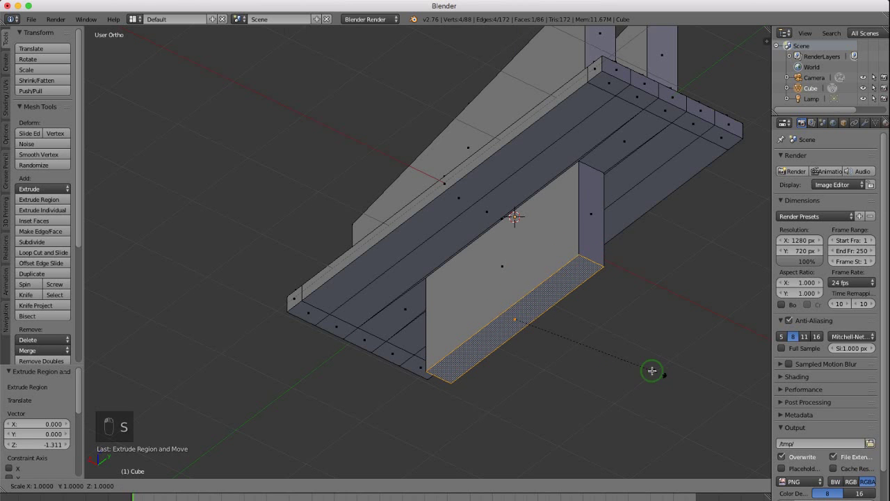
click(589, 345)
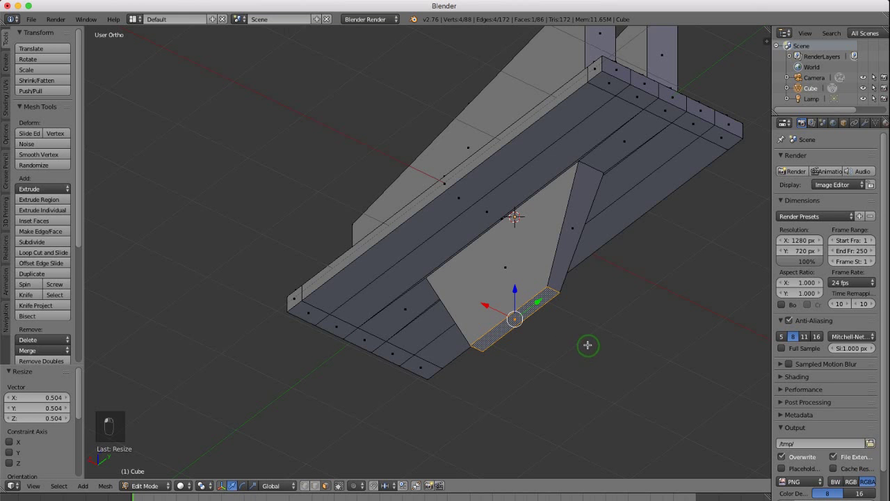
scroll(589, 345, down, 6)
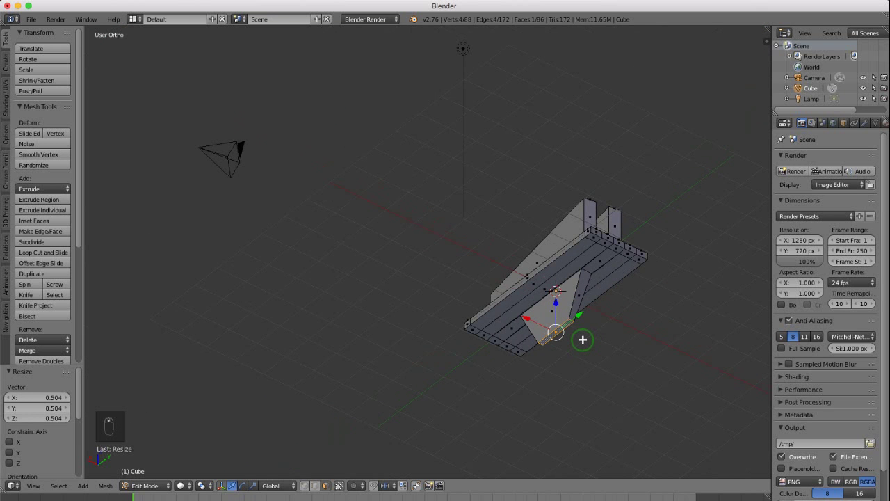
Switch to the front orthographic view and return the cube to Object Mode
key(KP_1)
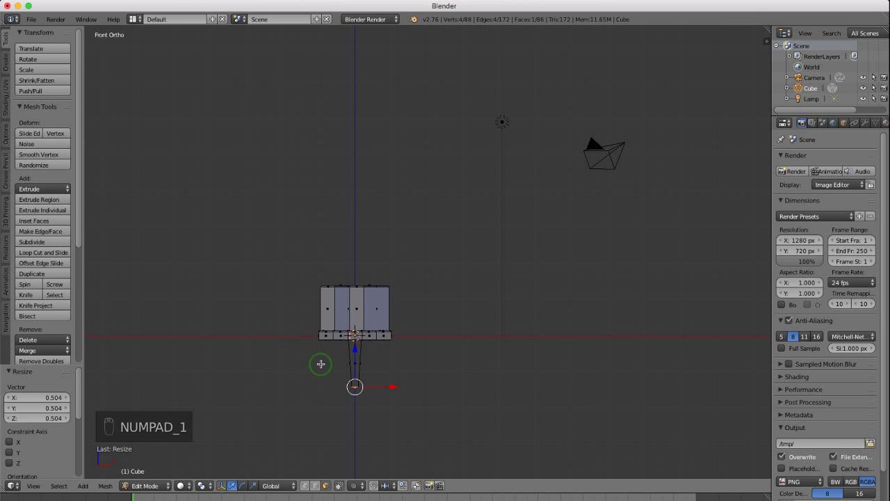
key(Tab)
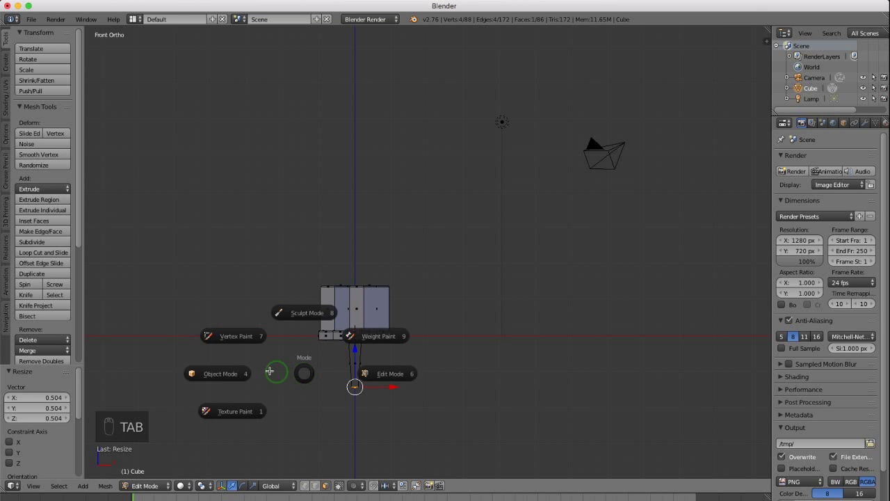
click(213, 372)
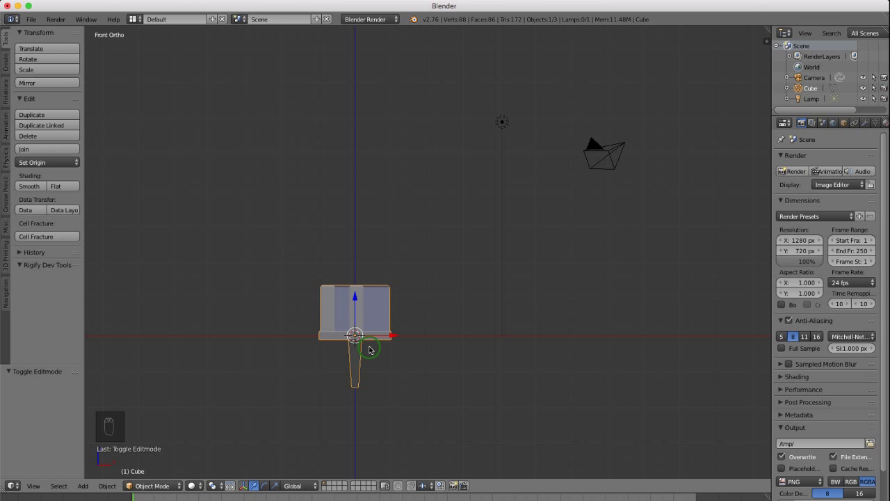
Snap the 3D cursor to the world centre
key(shift+s)
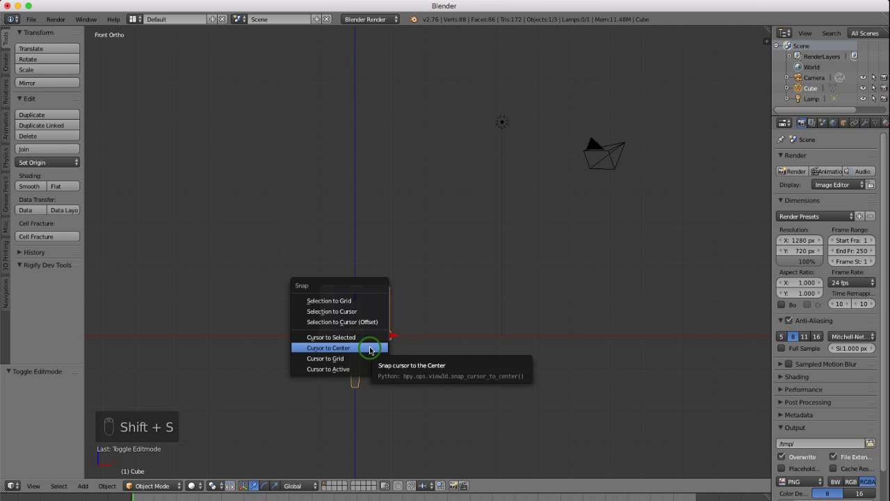
click(356, 349)
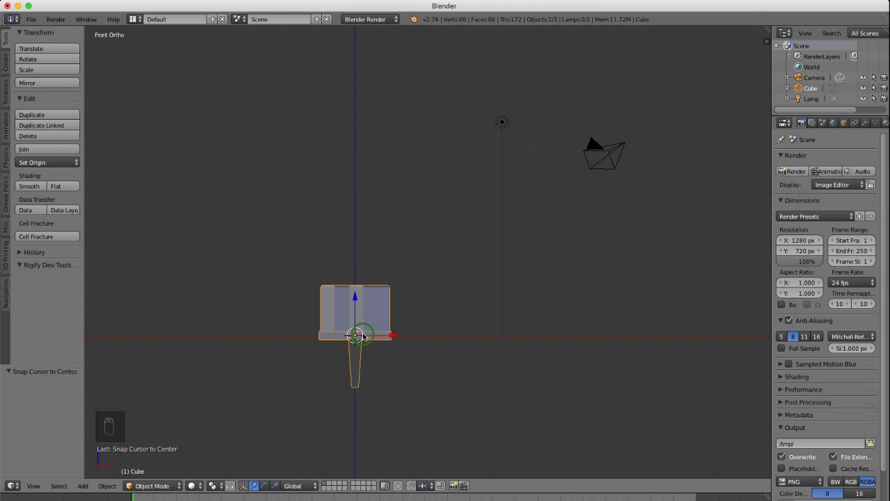
key(shift+a)
mouse_move(322, 346)
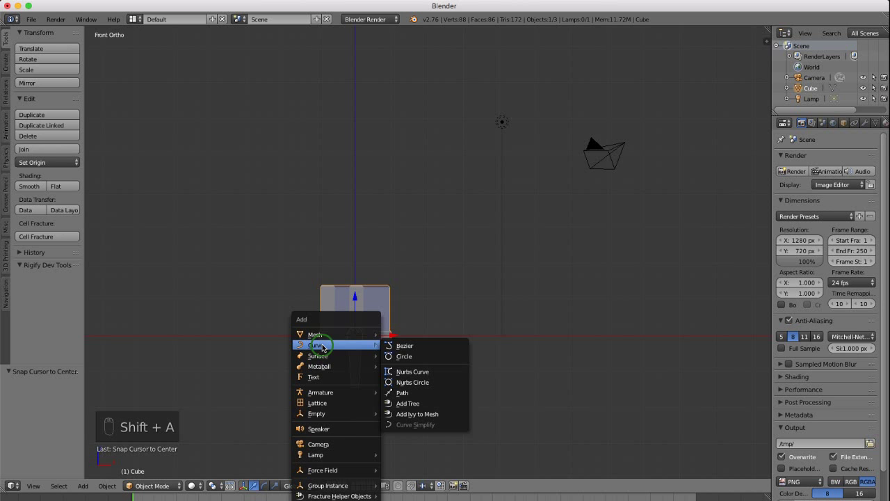
Add a Bezier circle at the centre and rotate it 90° about X
click(421, 358)
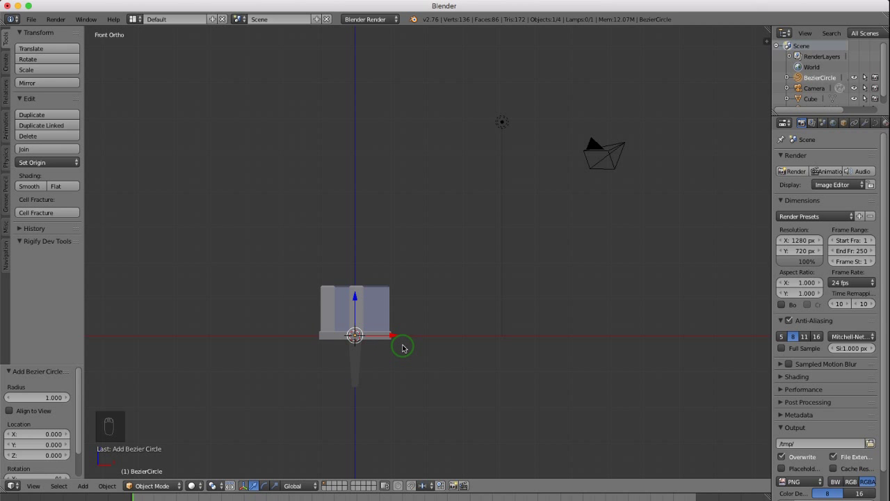
key(r)
key(x)
key(9)
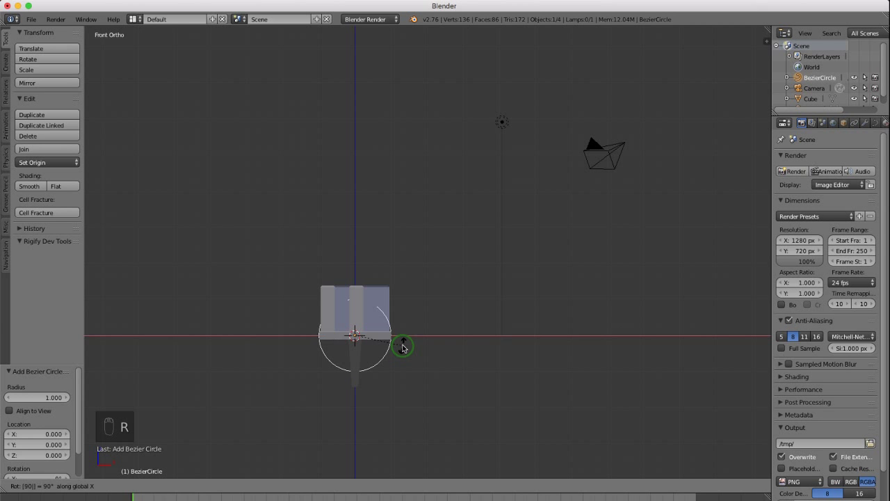
key(0)
key(Return)
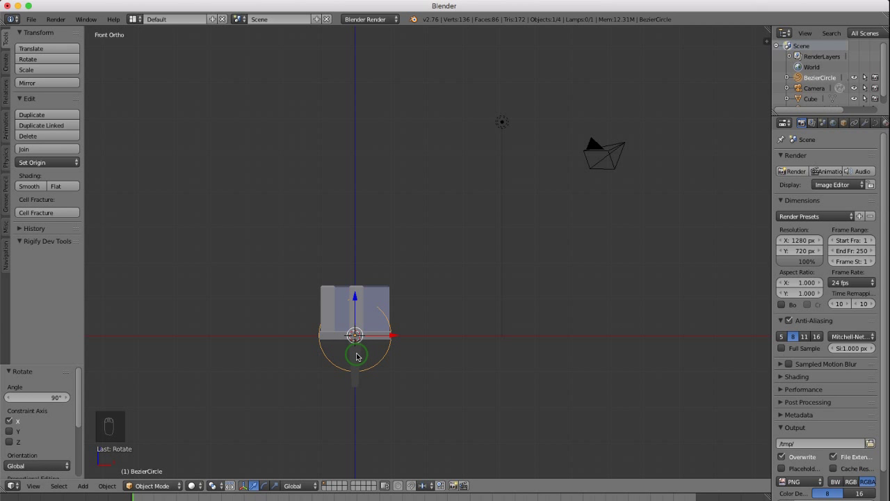
In Edit Mode, stretch the circle to 4.806 along X and slightly along Z, then return to Object Mode
key(Tab)
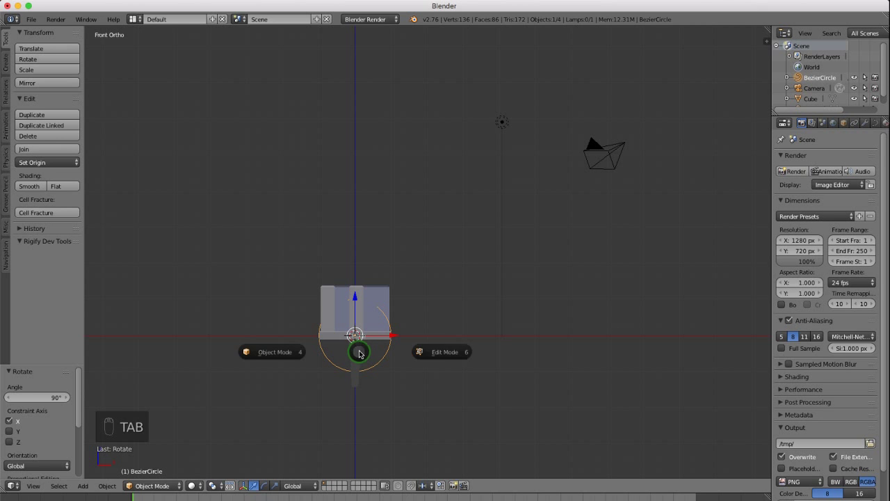
click(448, 352)
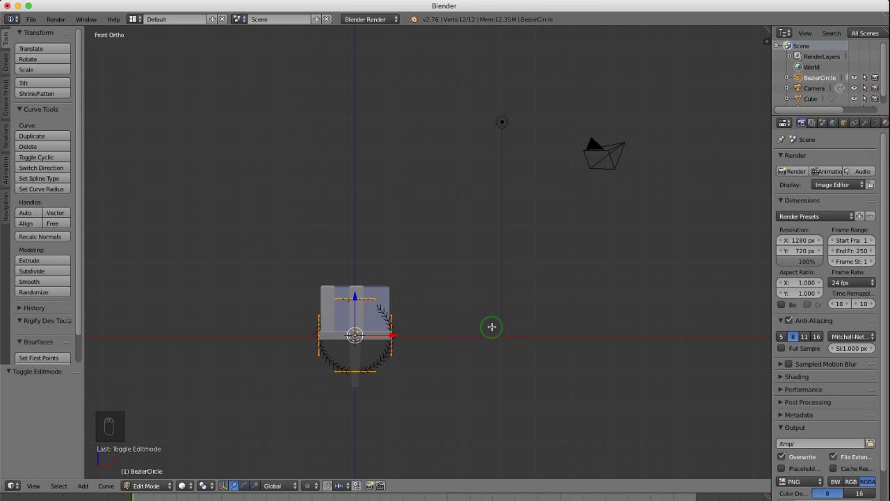
key(a)
key(a)
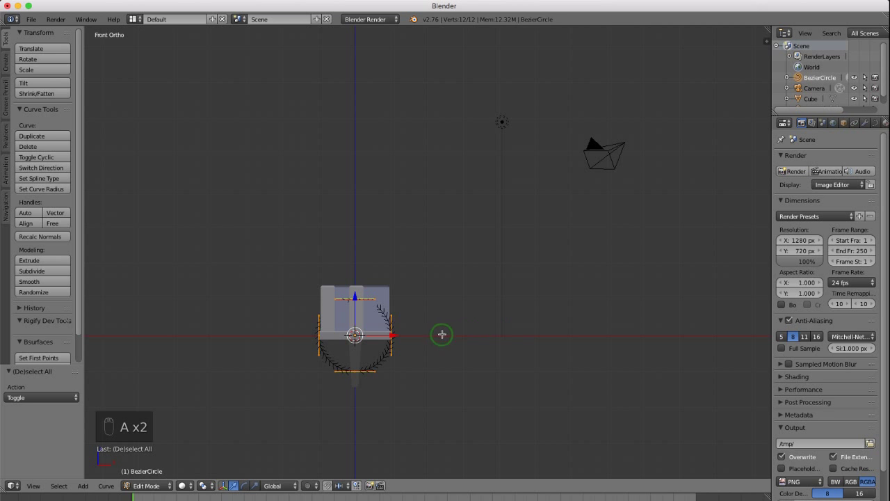
key(s)
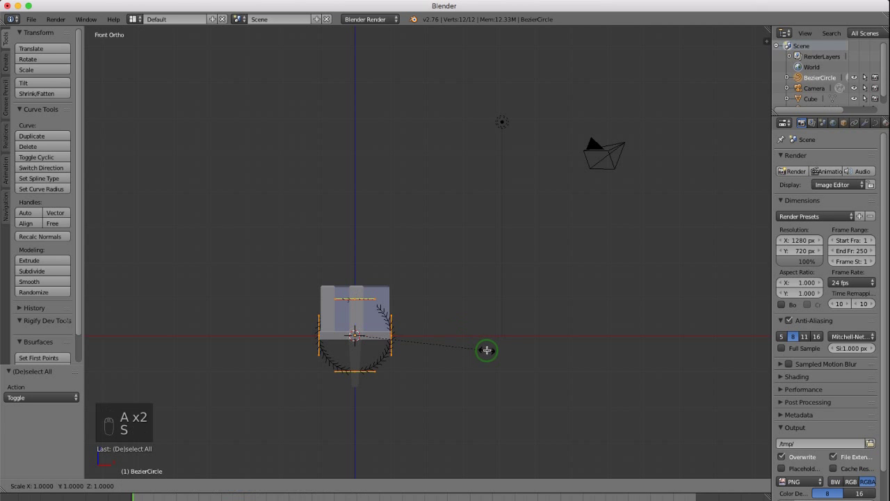
key(x)
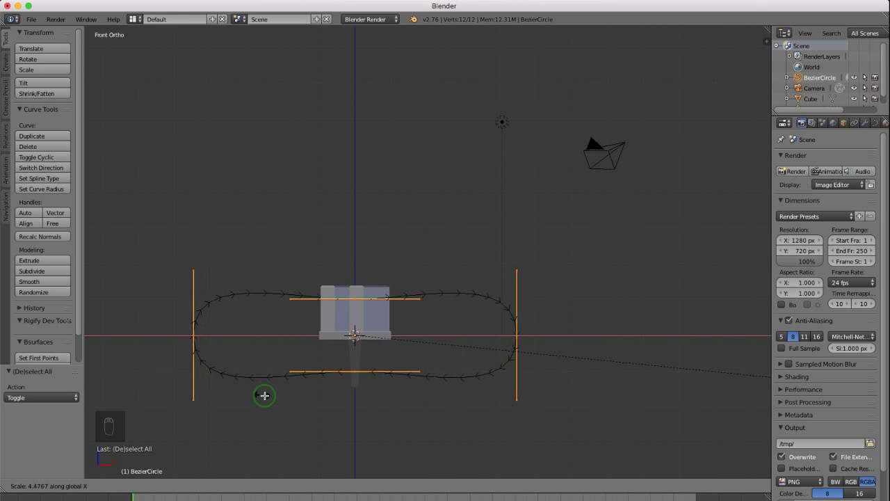
click(306, 399)
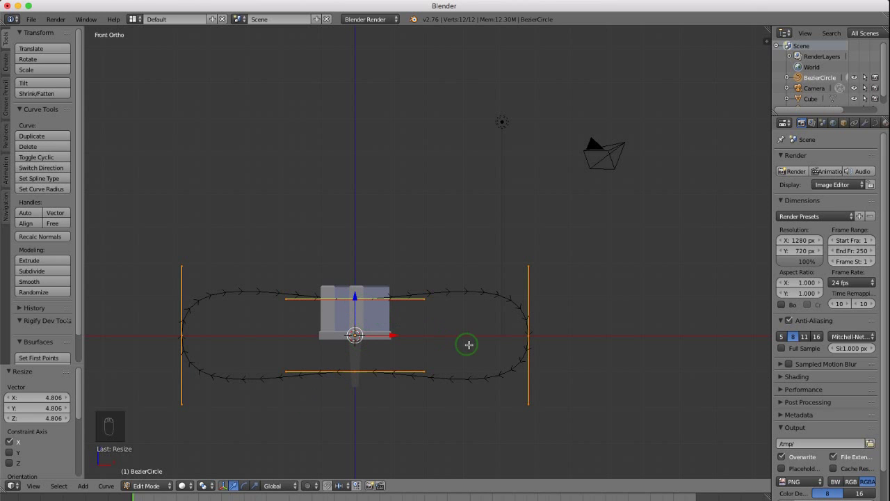
key(s)
key(z)
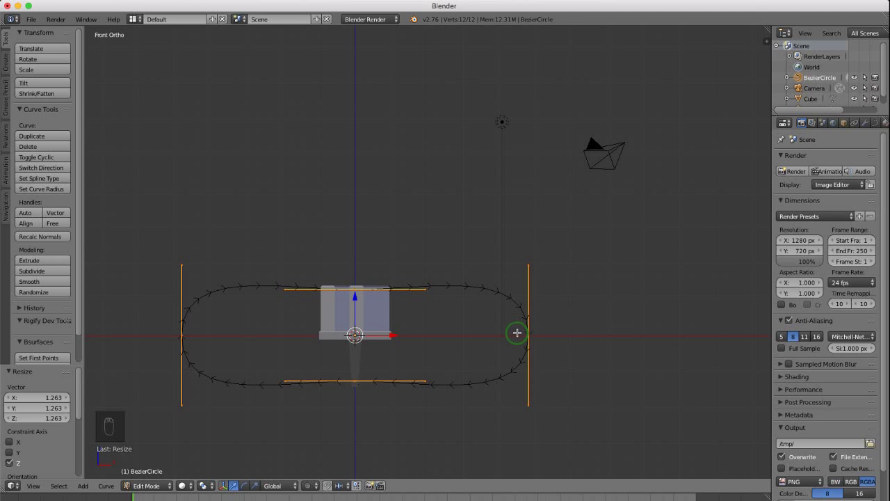
key(Tab)
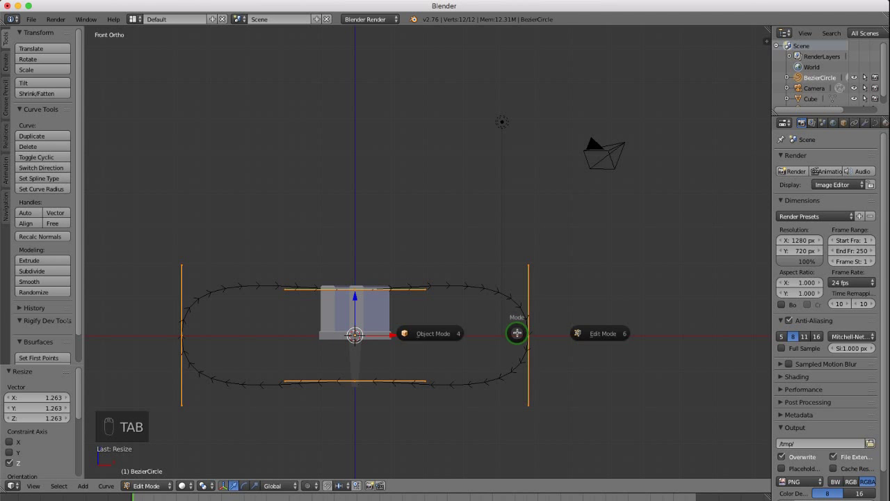
click(435, 333)
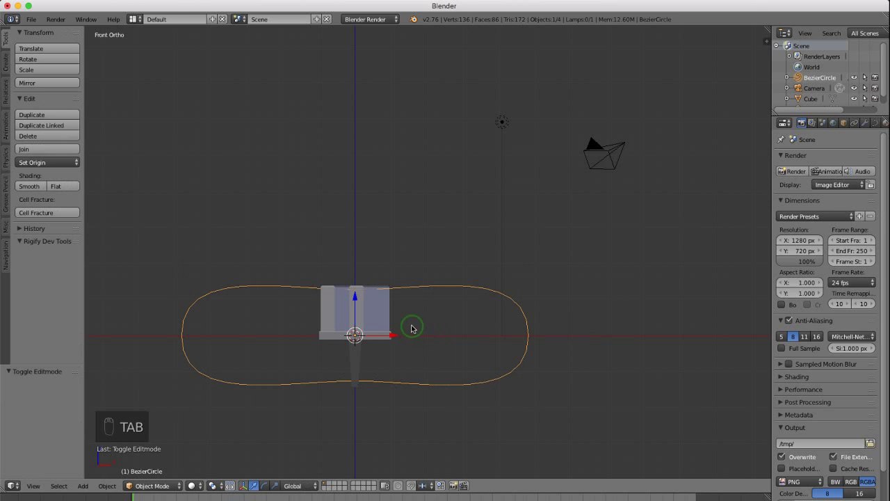
Shrink the cube to 0.140 scale and lift it 1.364 along Z onto the oval's top
right_click(380, 316)
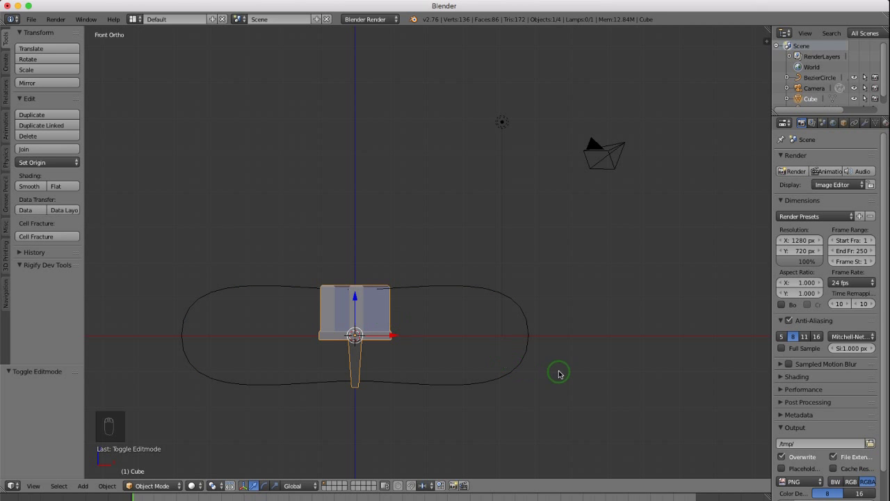
key(s)
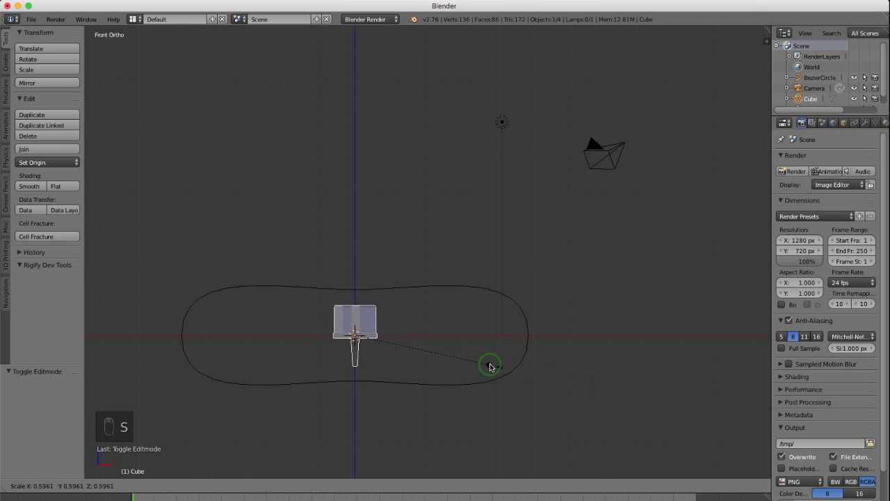
click(389, 341)
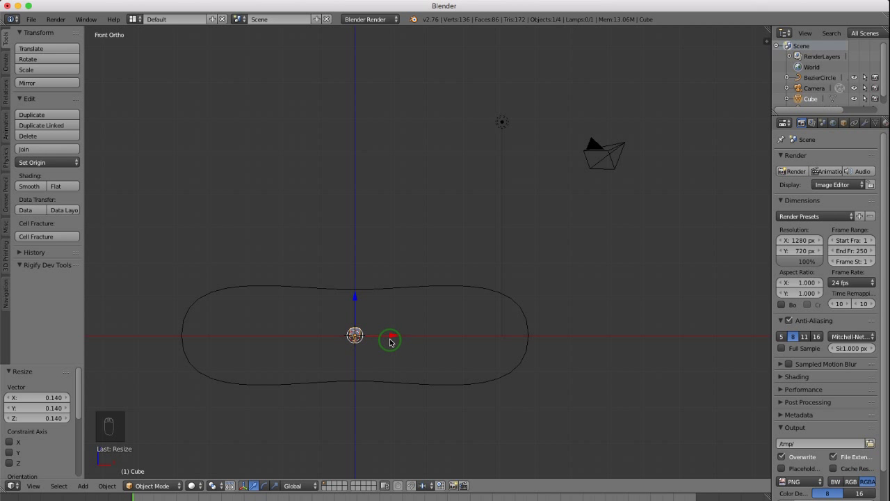
drag(355, 298, 361, 252)
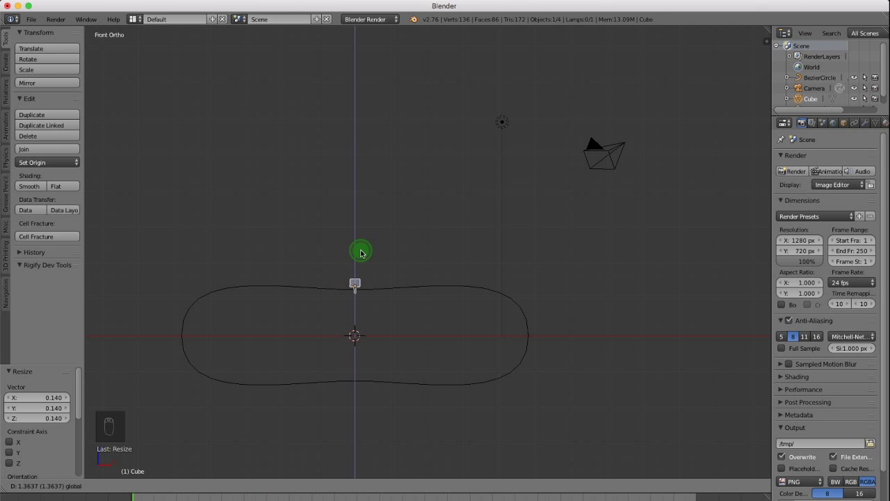
drag(361, 252, 361, 252)
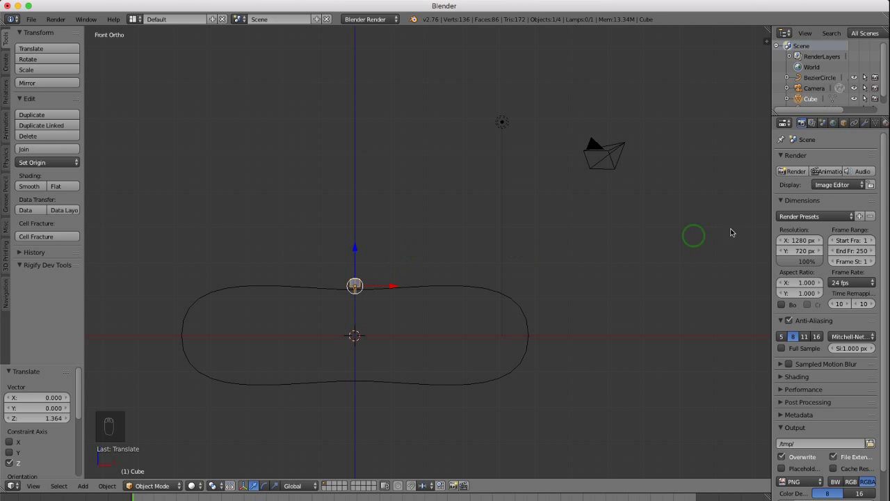
drag(772, 217, 712, 219)
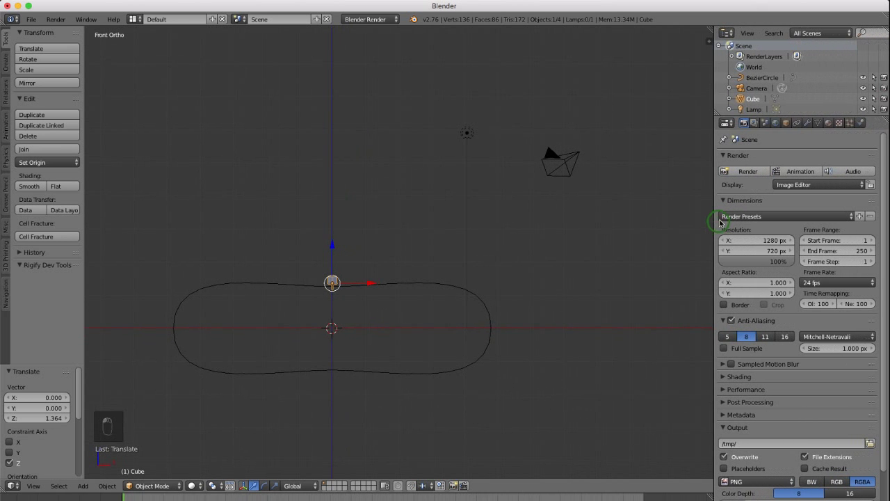
Give the cube an Array modifier with a count of 30
click(808, 125)
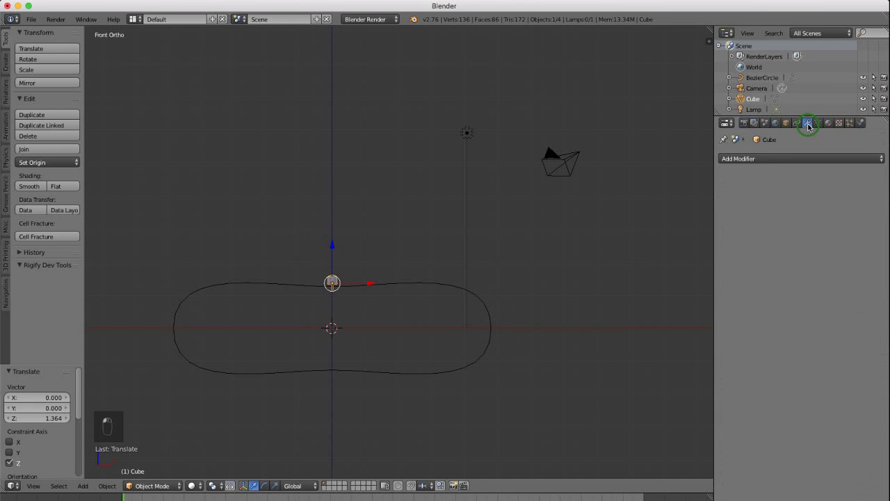
click(765, 161)
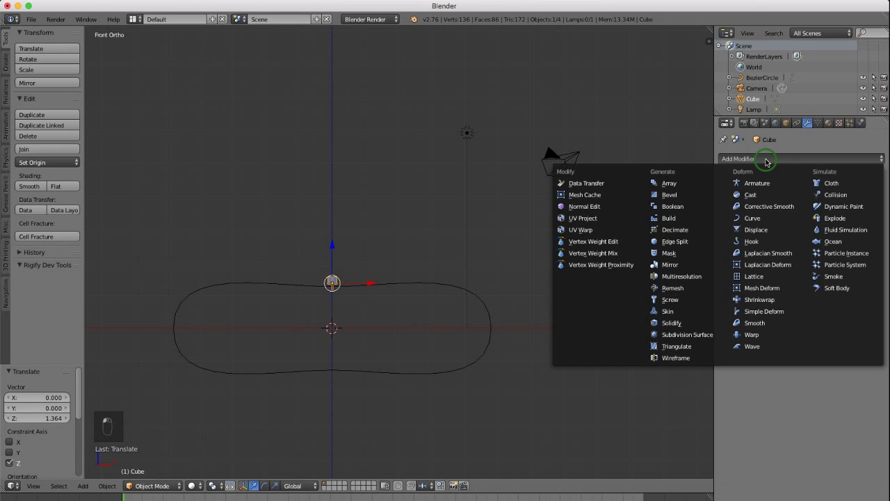
click(670, 185)
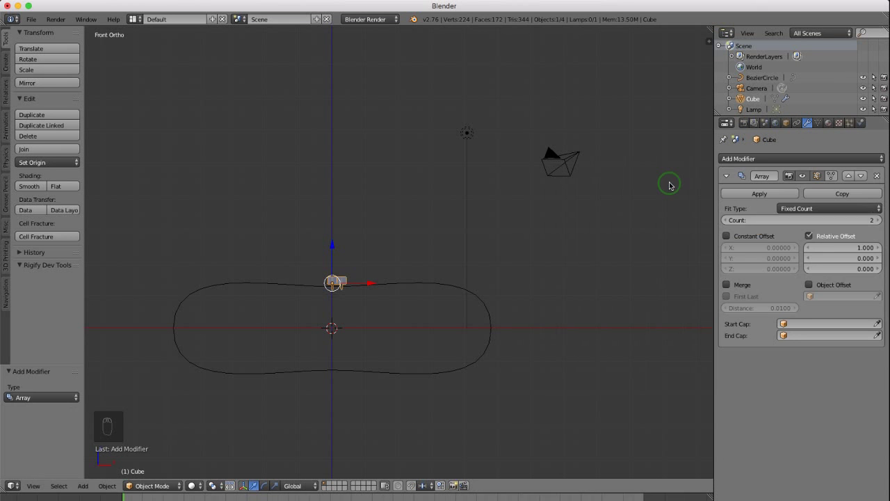
click(757, 221)
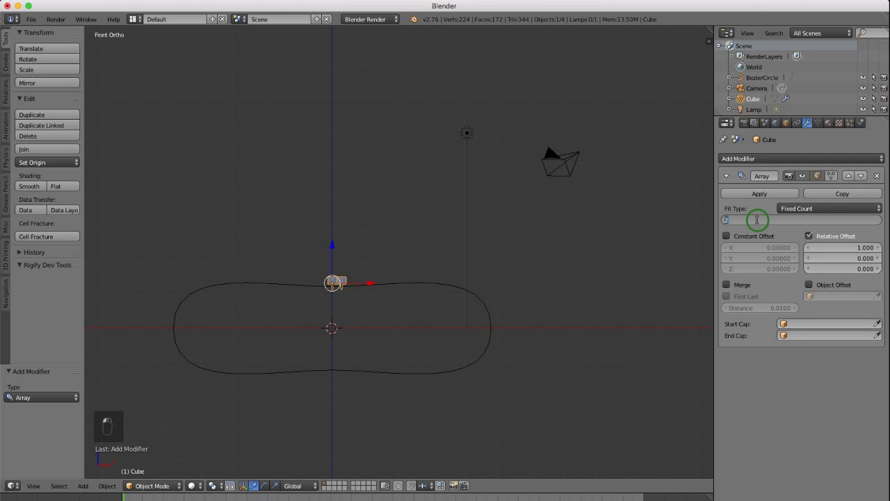
key(Return)
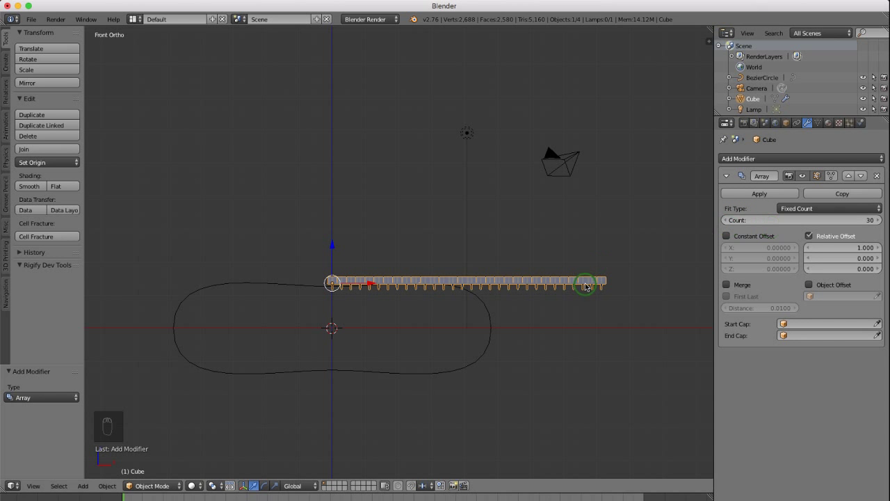
click(759, 160)
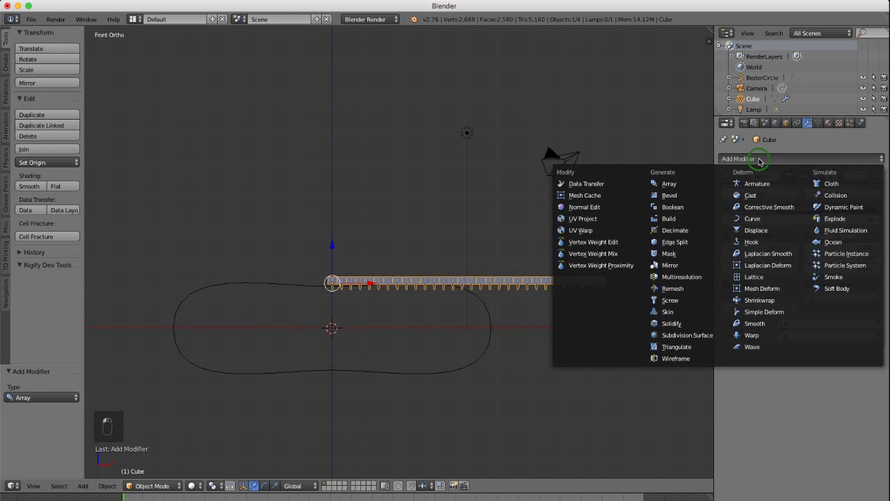
Add a Curve modifier with BezierCircle as its curve object to bend the link row
click(757, 221)
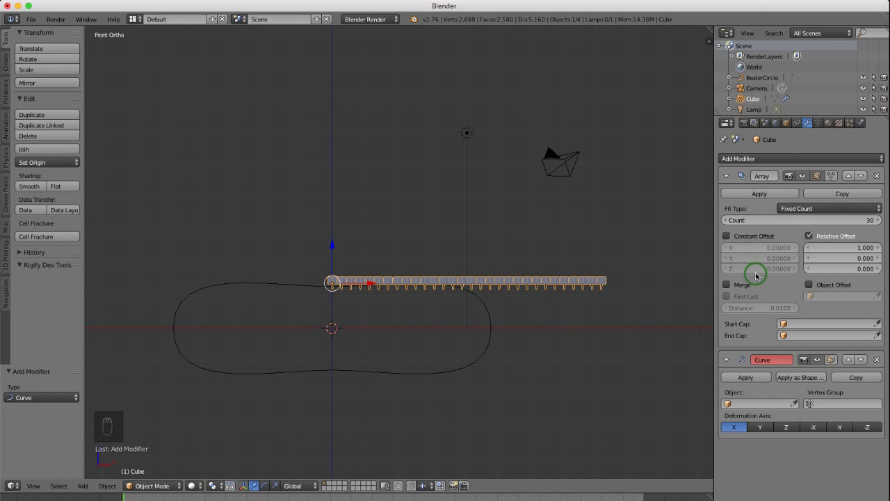
click(727, 403)
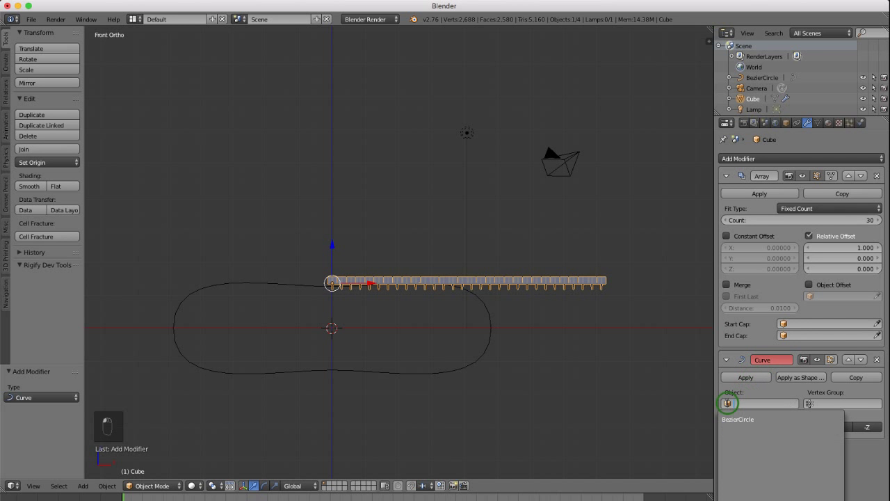
click(738, 420)
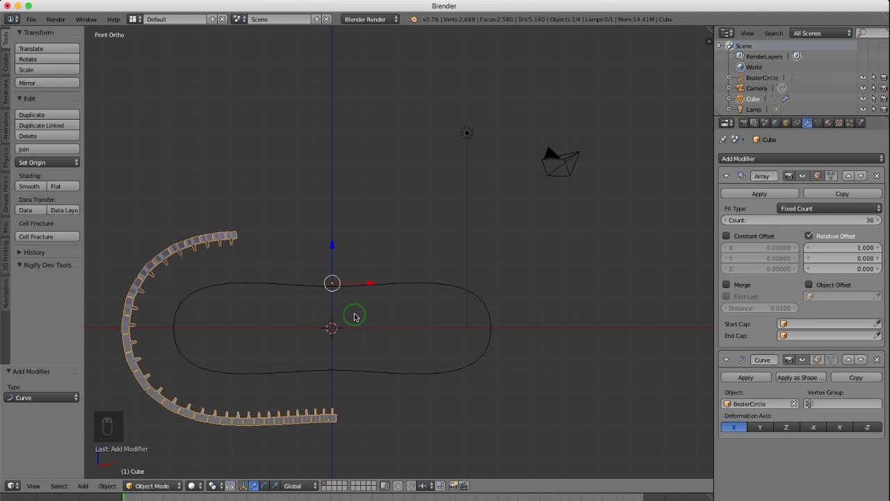
Snap the track links to the 3D cursor and raise the Array count to 79
key(shift+s)
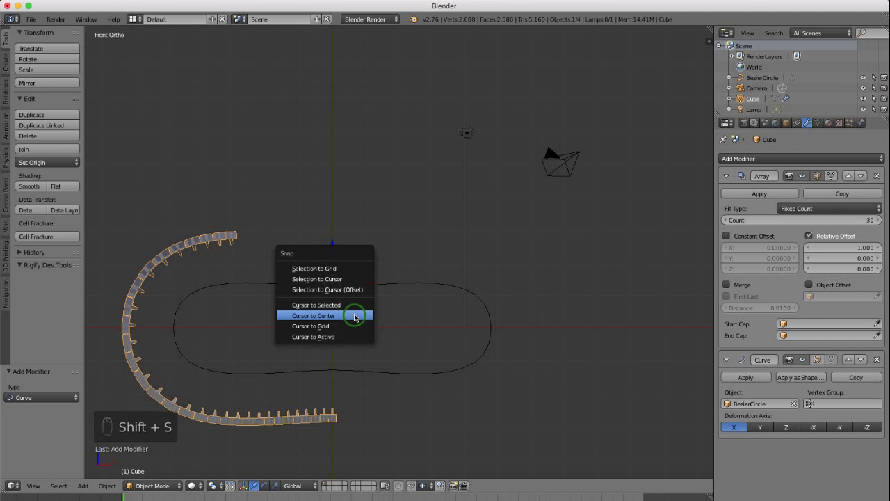
click(322, 279)
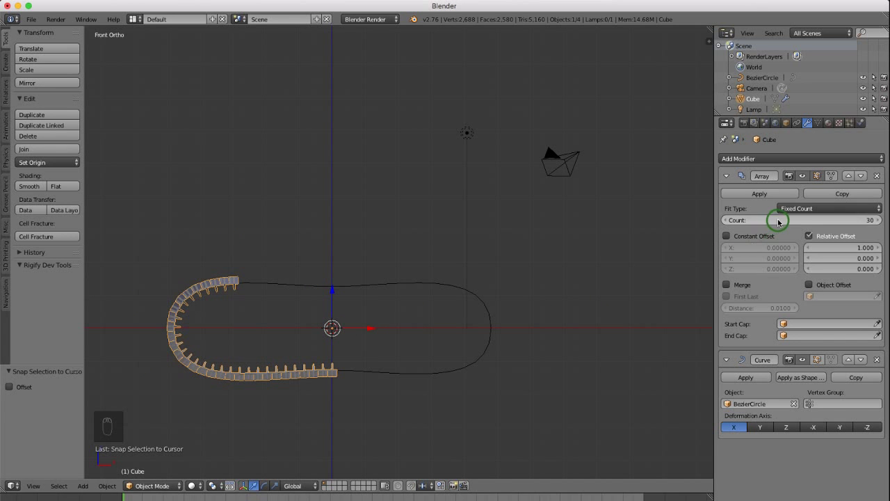
drag(778, 221, 778, 220)
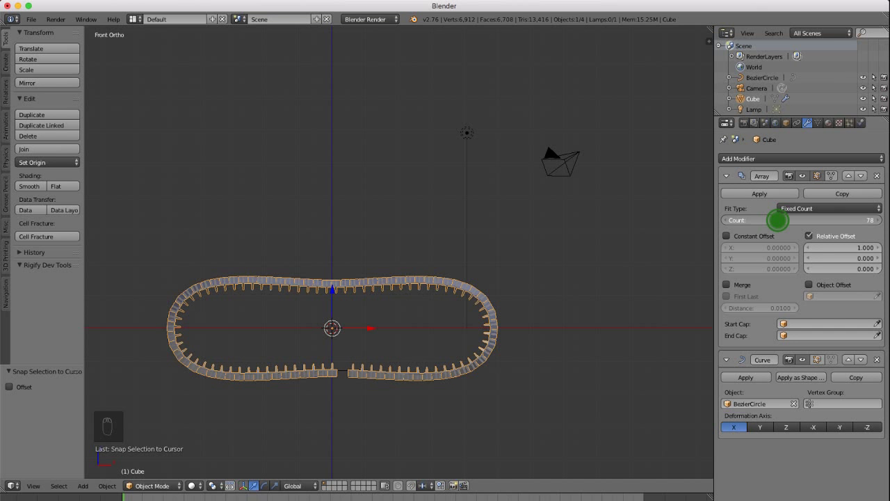
drag(779, 221, 779, 221)
scroll(330, 386, up, 5)
scroll(338, 371, up, 10)
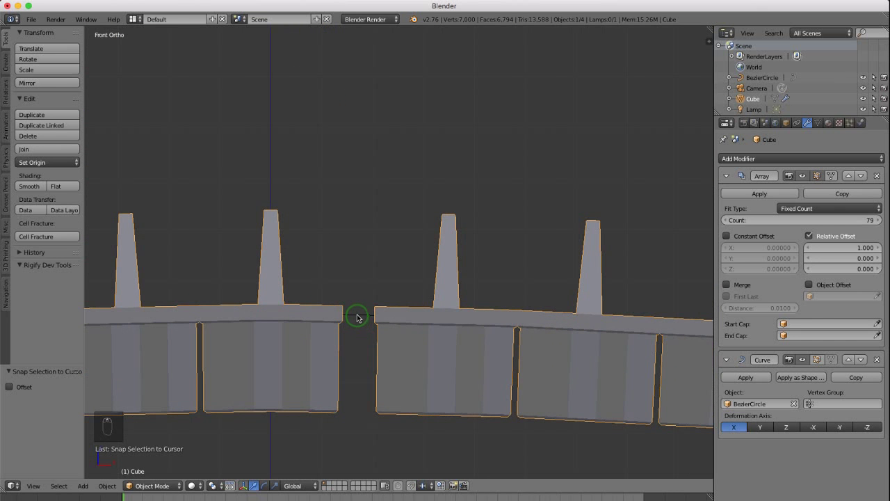
Scale the BezierCircle's points to 0.997 along X in Edit Mode, then return to Object Mode
right_click(358, 316)
scroll(362, 351, down, 5)
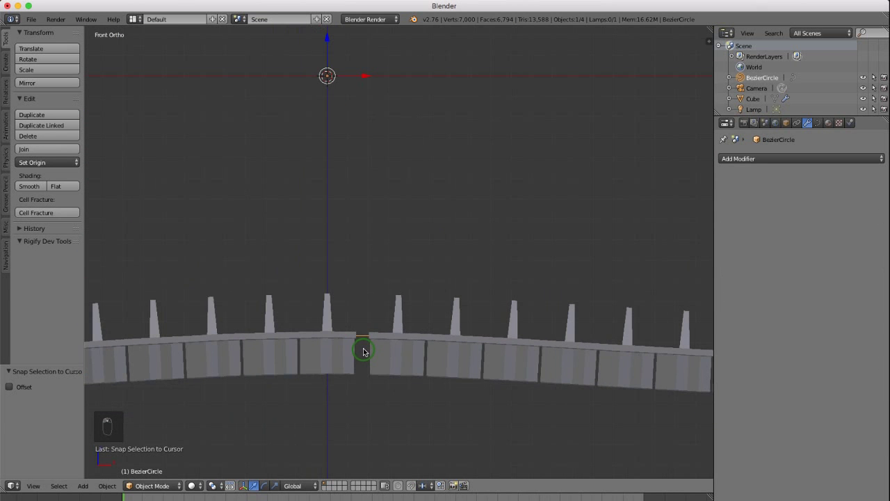
key(Tab)
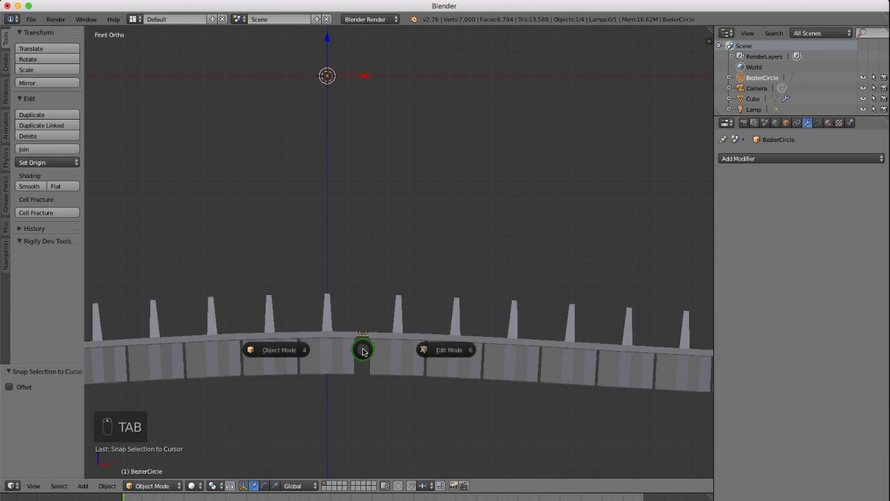
click(448, 352)
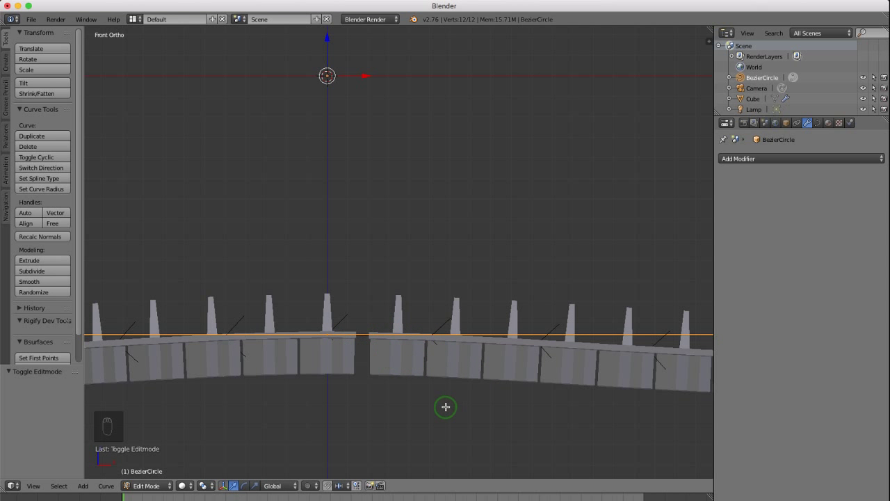
key(s)
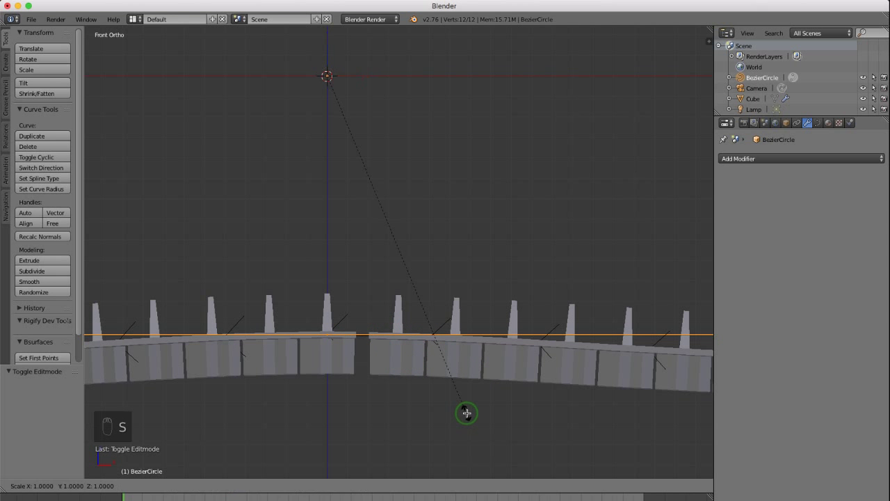
key(x)
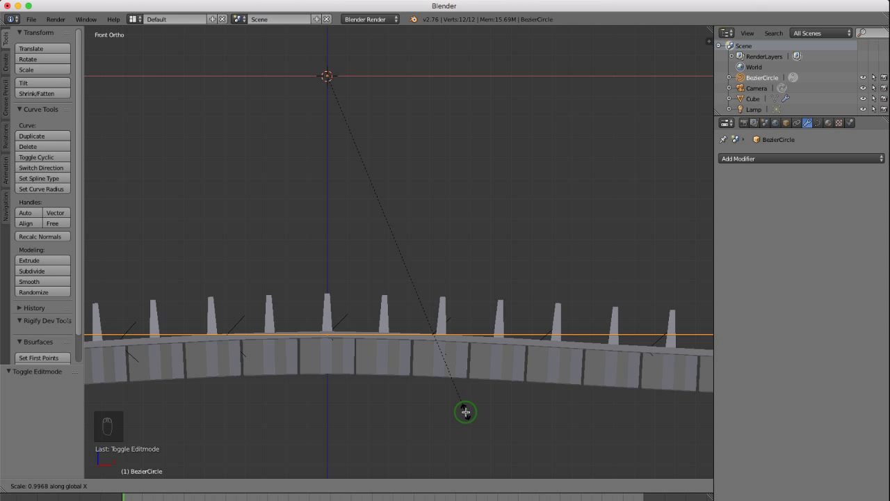
click(466, 412)
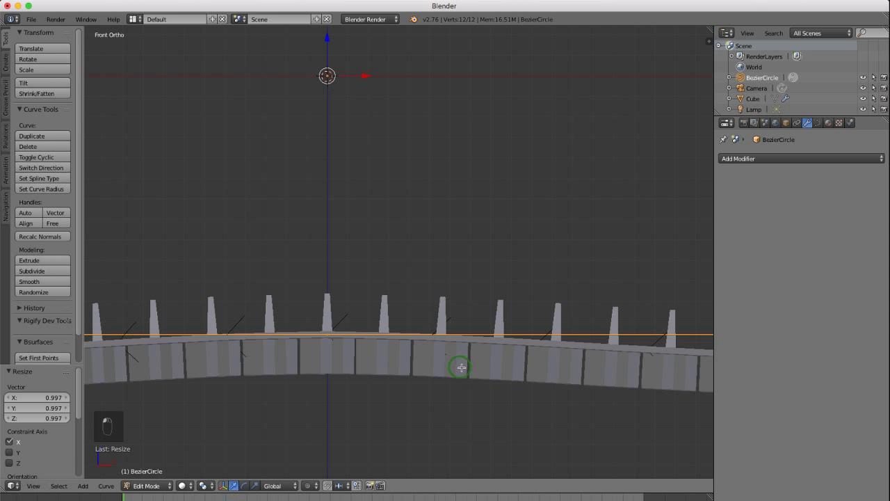
key(Tab)
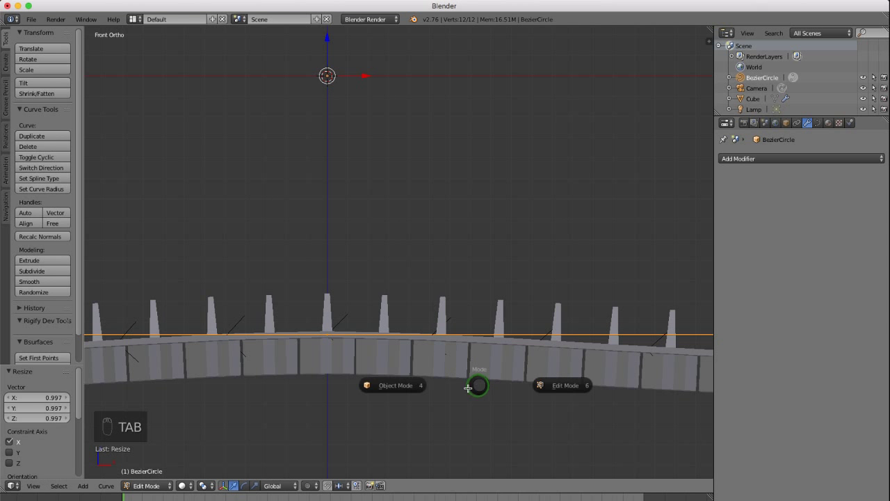
click(393, 384)
scroll(440, 385, down, 6)
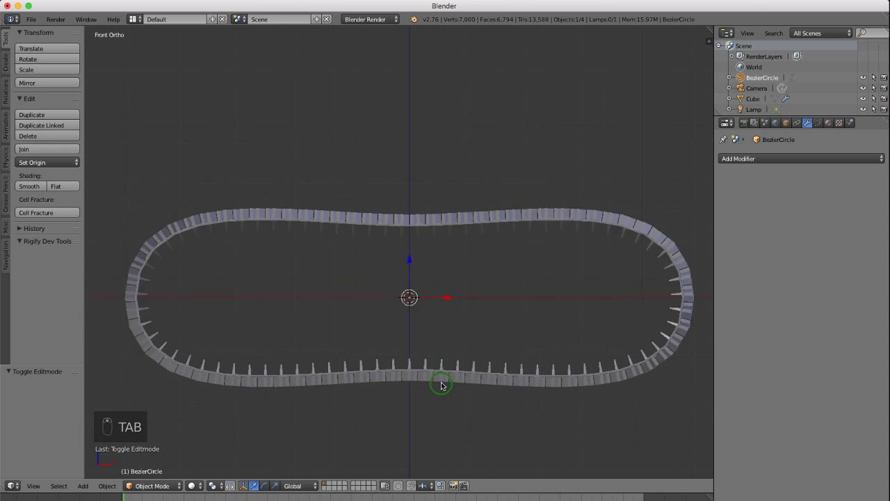
Inspect the track ring from an angle, then bring up the Save Blender File browser with Ctrl+S
middle_drag(324, 350, 384, 373)
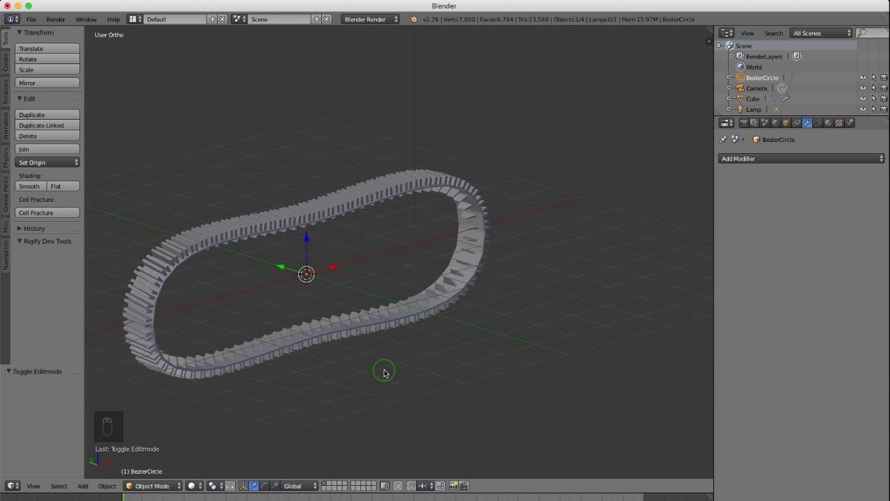
shift+middle_drag(314, 352, 400, 365)
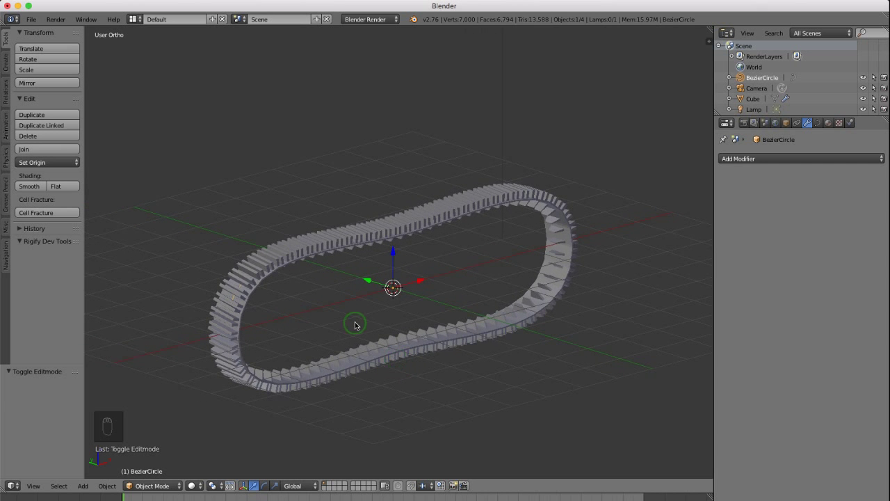
scroll(350, 327, up, 3)
scroll(350, 327, down, 3)
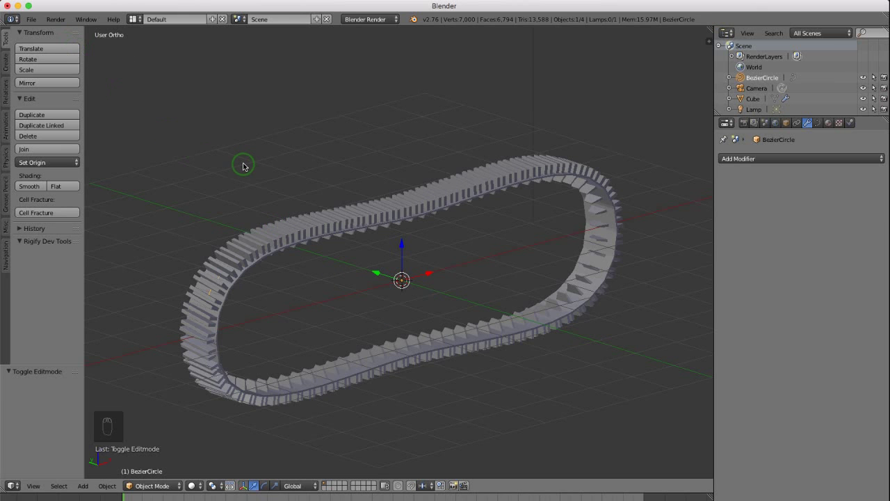
key(ctrl+s)
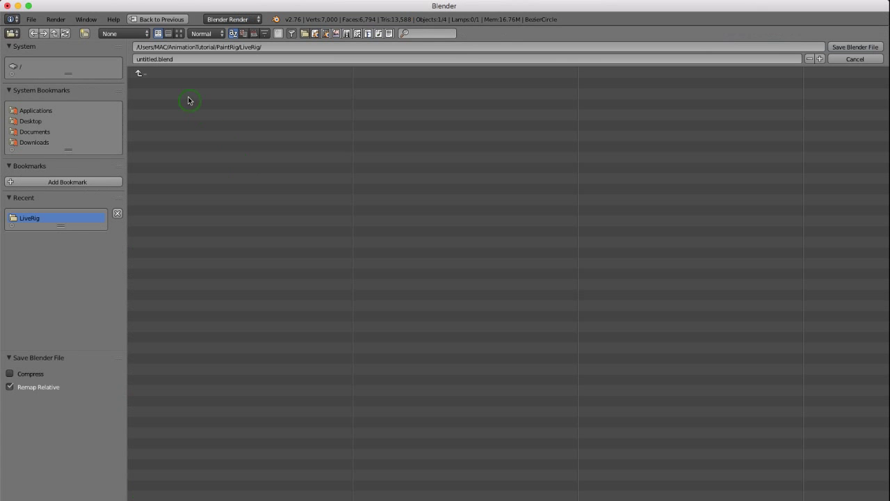
Rename the file to T1.blend and save it in the LiveRig folder
click(159, 60)
click(196, 47)
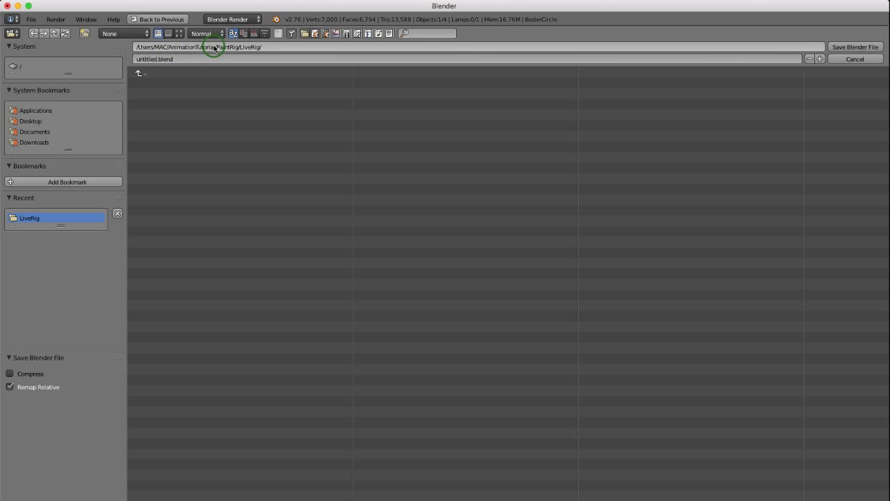
click(179, 58)
click(245, 48)
click(171, 57)
click(154, 60)
drag(156, 59, 134, 59)
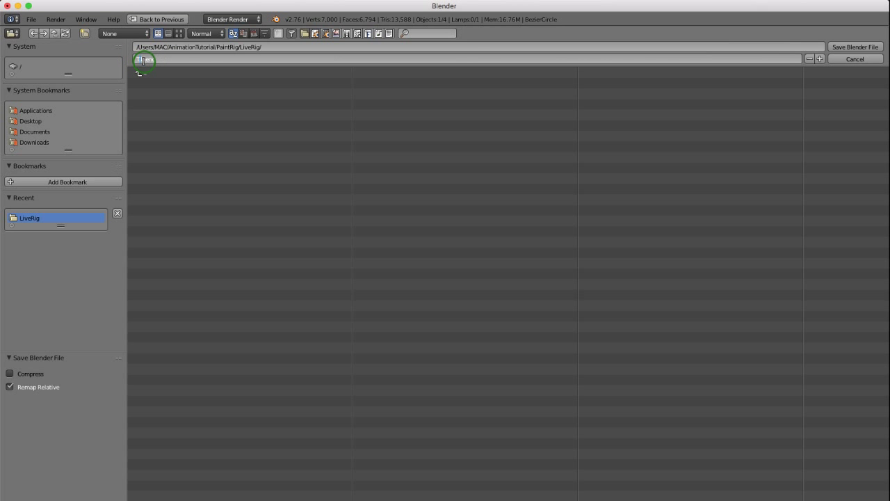
click(179, 57)
click(847, 46)
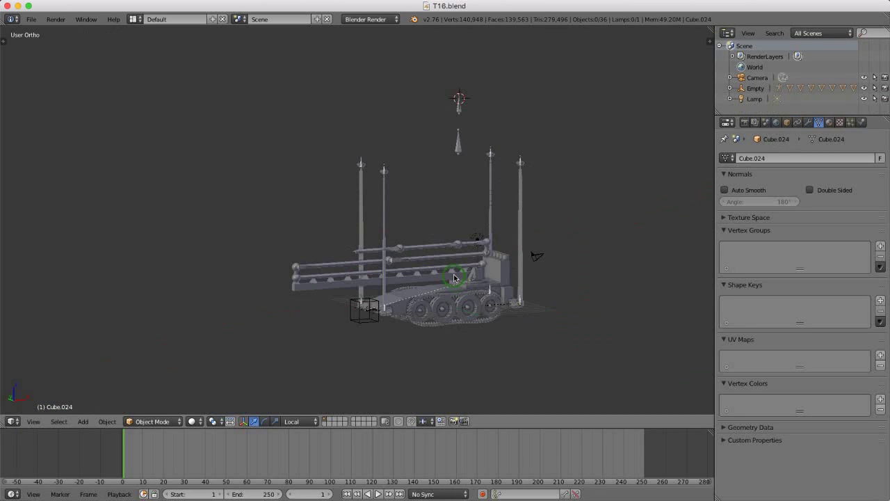
At frame 120, move the camera along its local Z and keyframe its LocRotScale
scroll(453, 274, up, 3)
scroll(455, 276, down, 2)
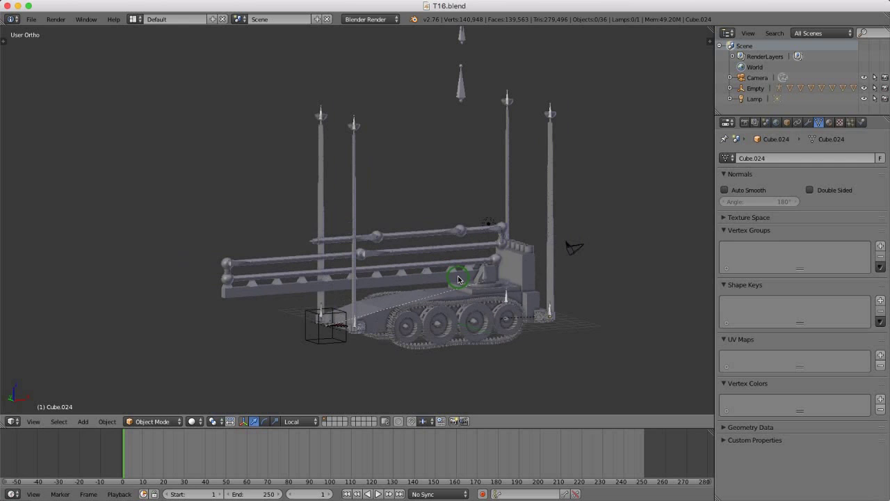
scroll(494, 287, down, 3)
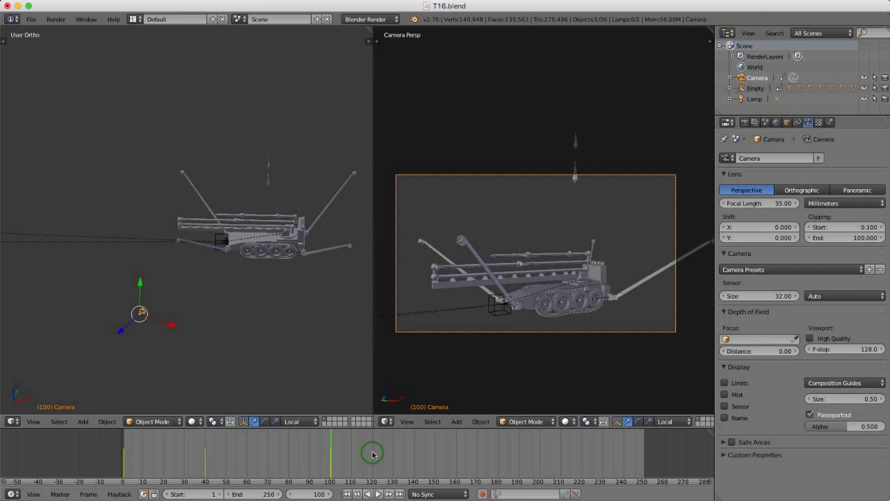
click(372, 454)
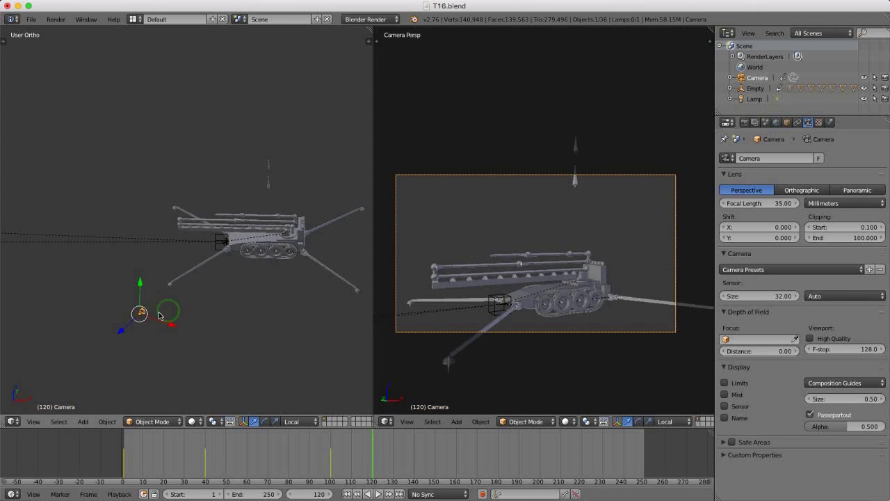
drag(127, 330, 124, 349)
key(i)
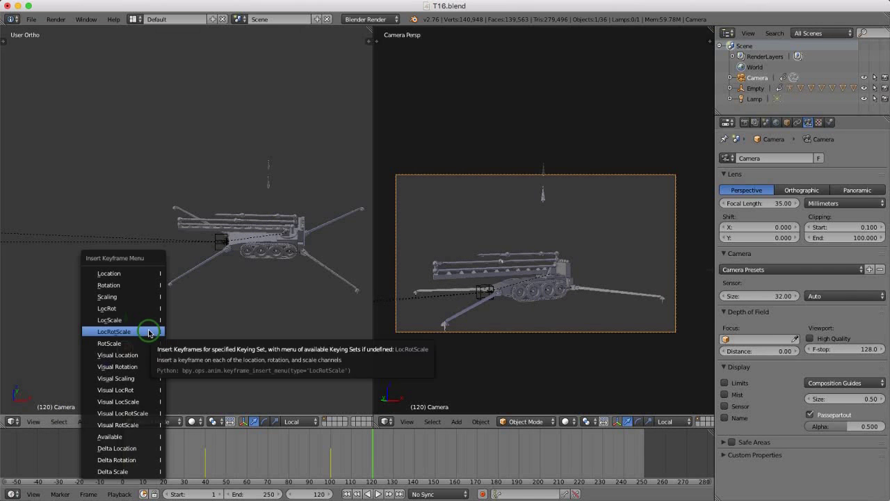
click(148, 332)
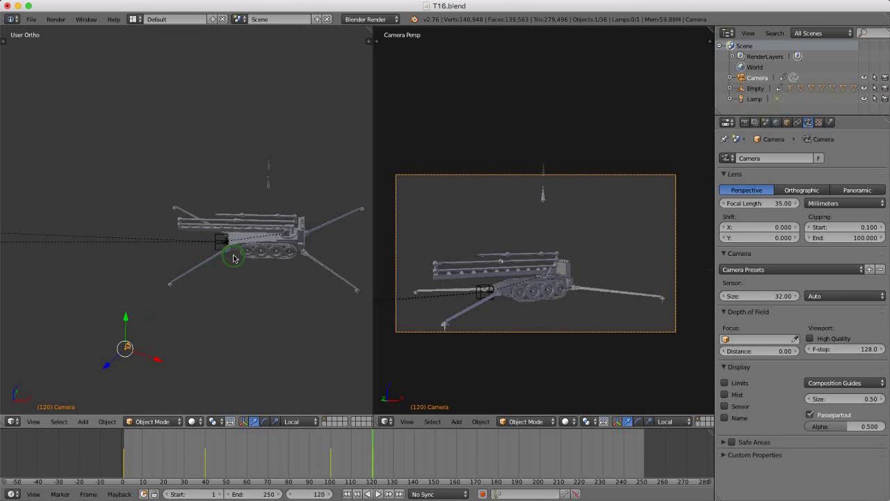
Jump to frame 88 and switch the viewport to Solid shading
click(306, 437)
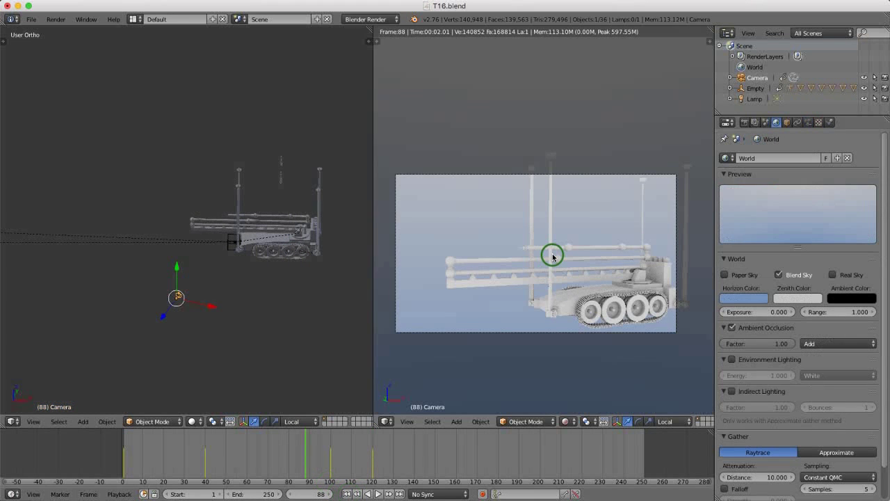
key(z)
click(542, 314)
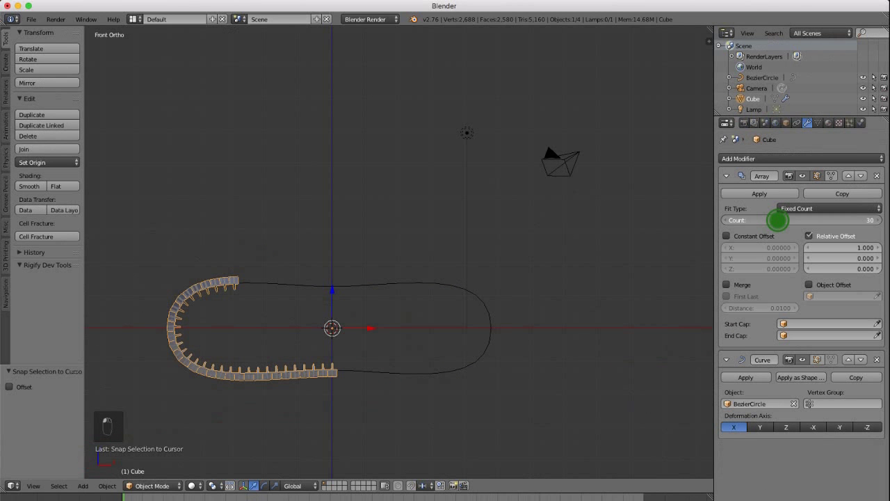
Raise the track Array count from 30 to 78 and constrain the Empty's move to X
drag(778, 220, 778, 220)
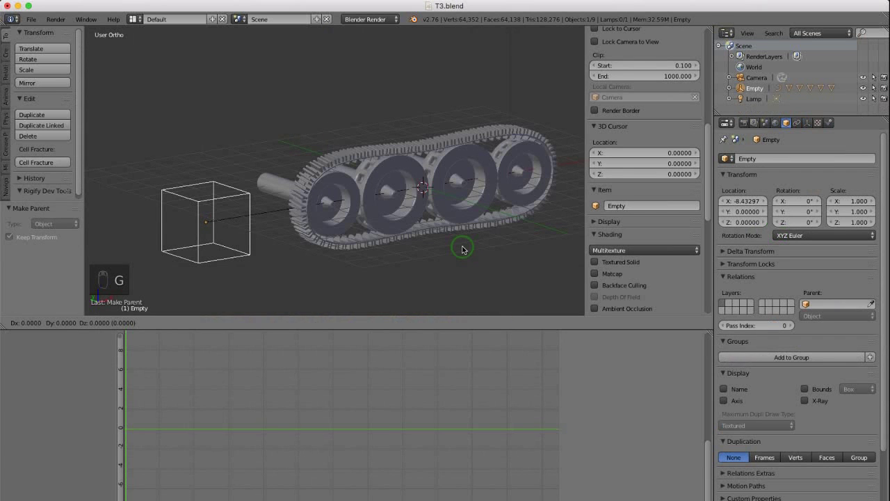
key(x)
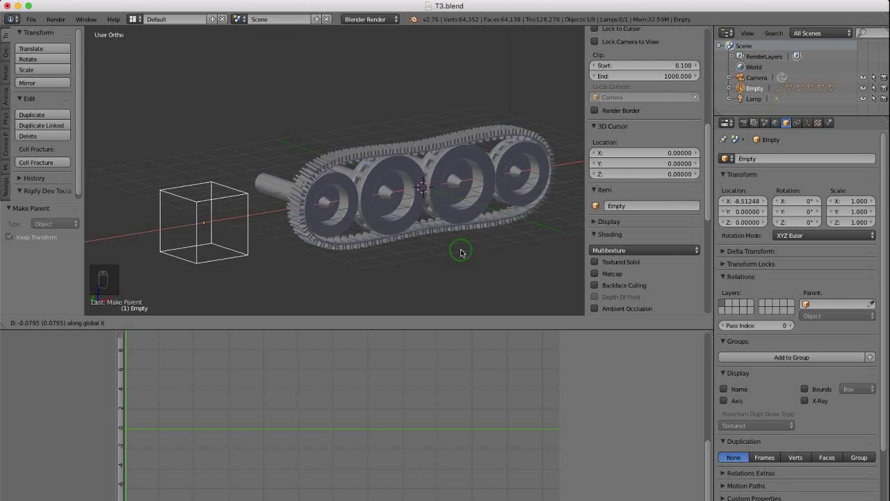
Place the Empty at X -8.43297 and hide the 3D view's properties sidebar
click(461, 253)
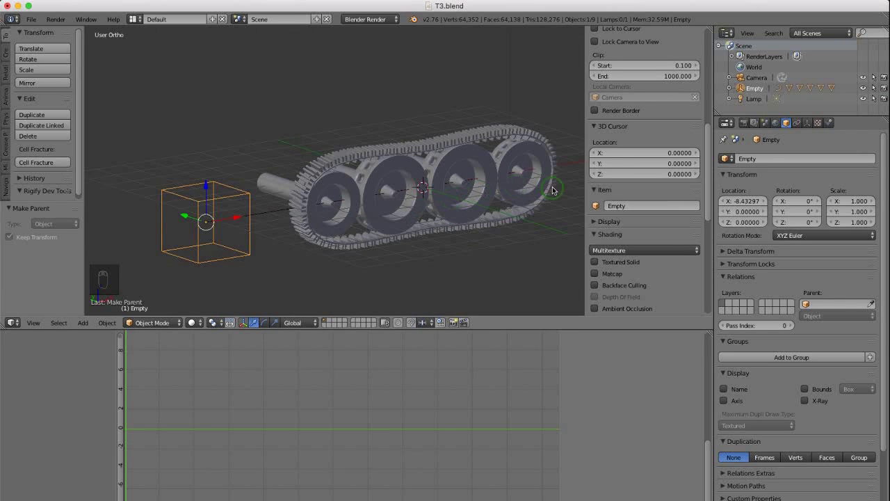
key(n)
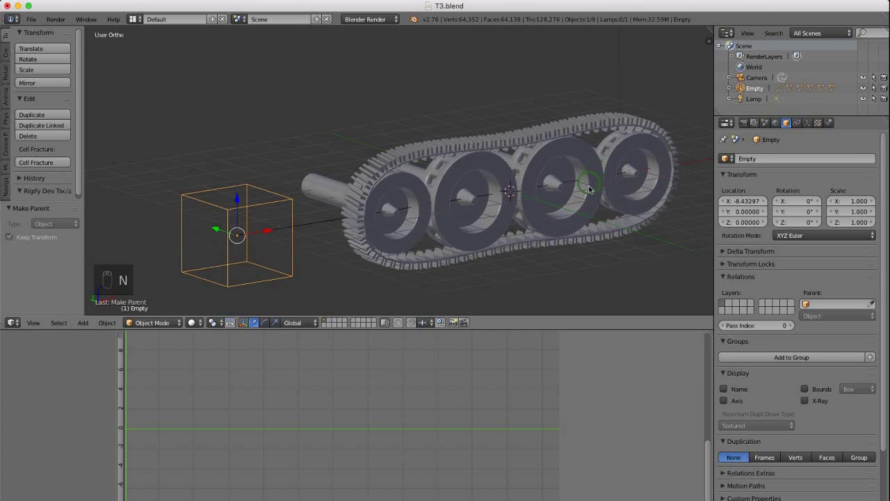